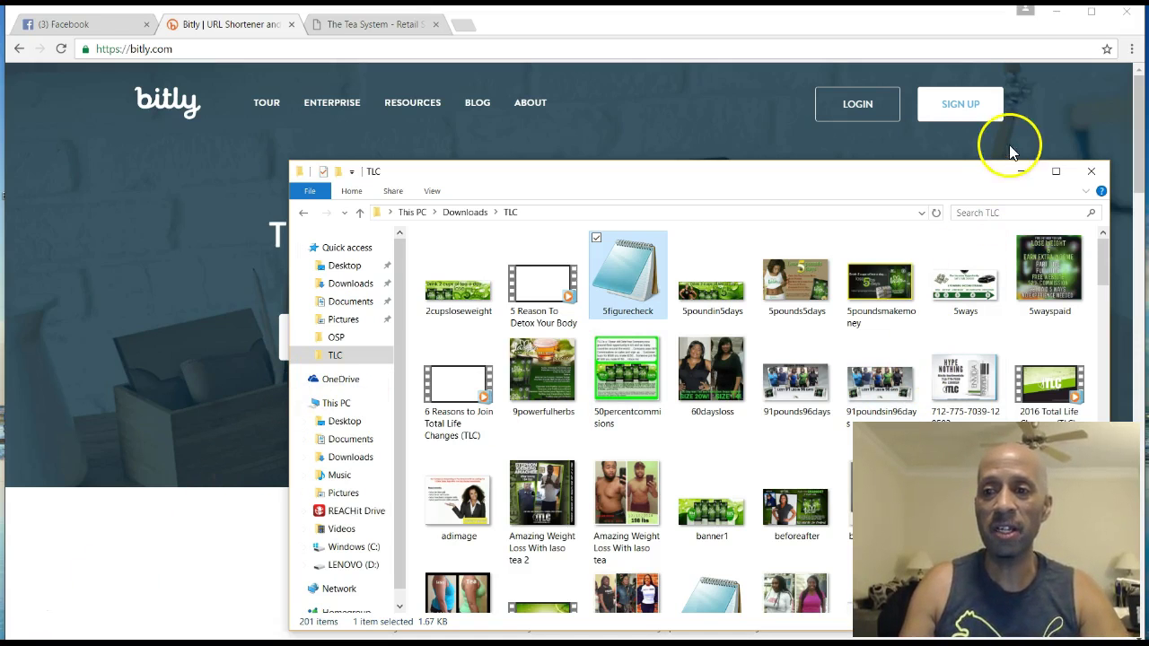
Minimize the TLC folder window so the Bitly homepage is visible in the browser
click(1019, 171)
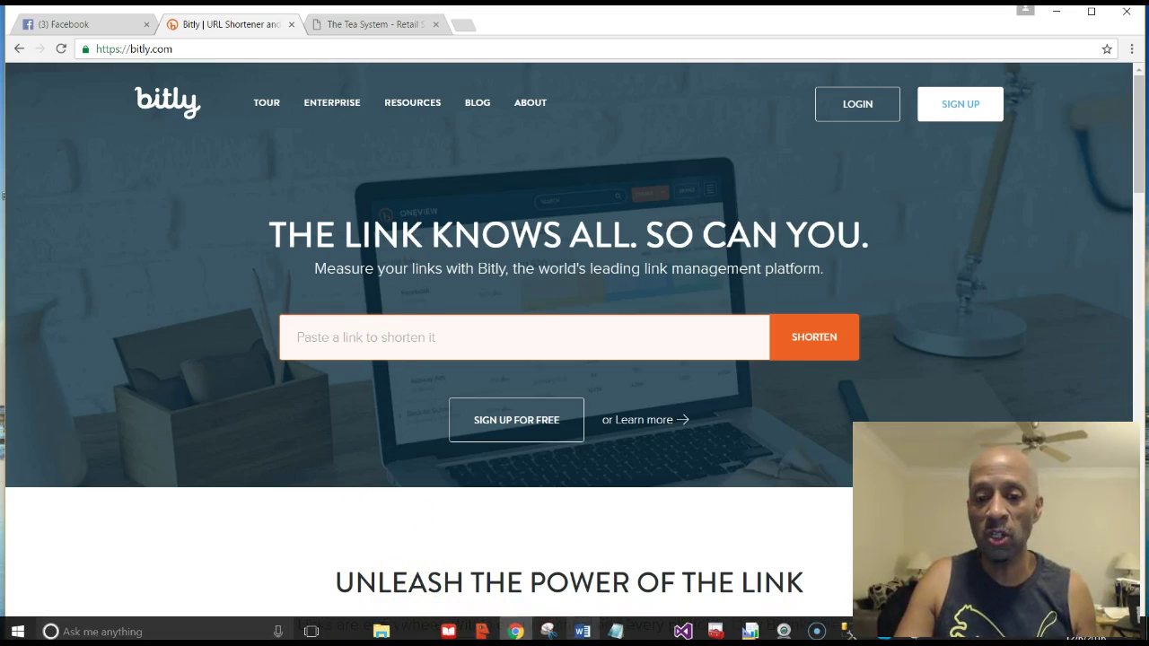
click(616, 631)
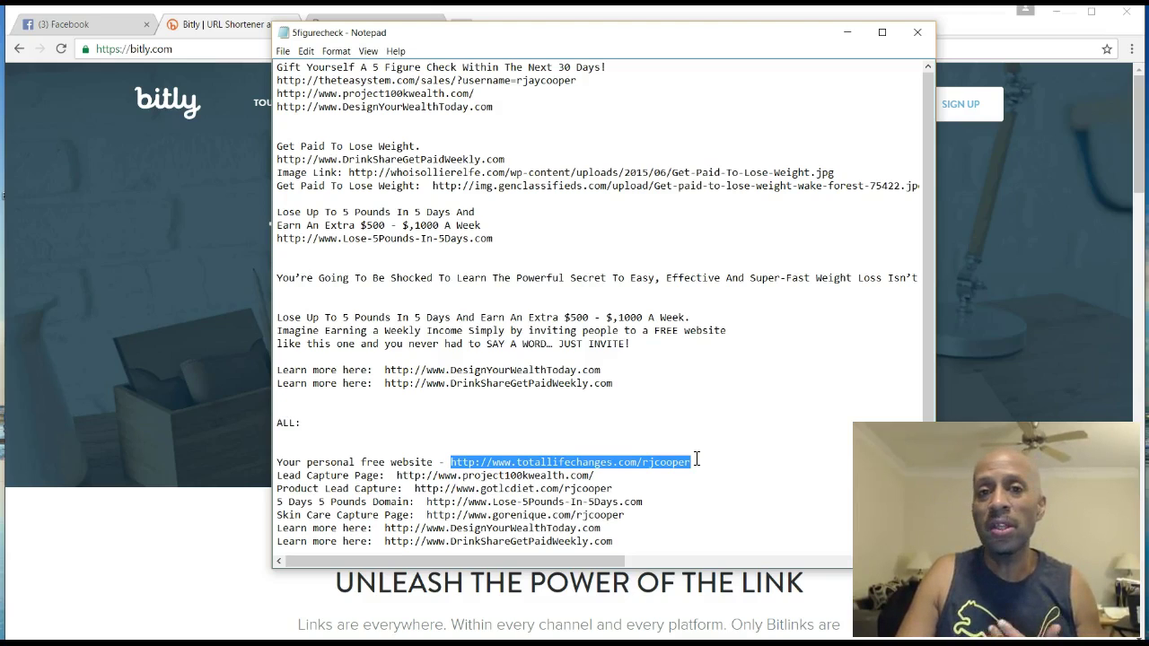
right_click(627, 462)
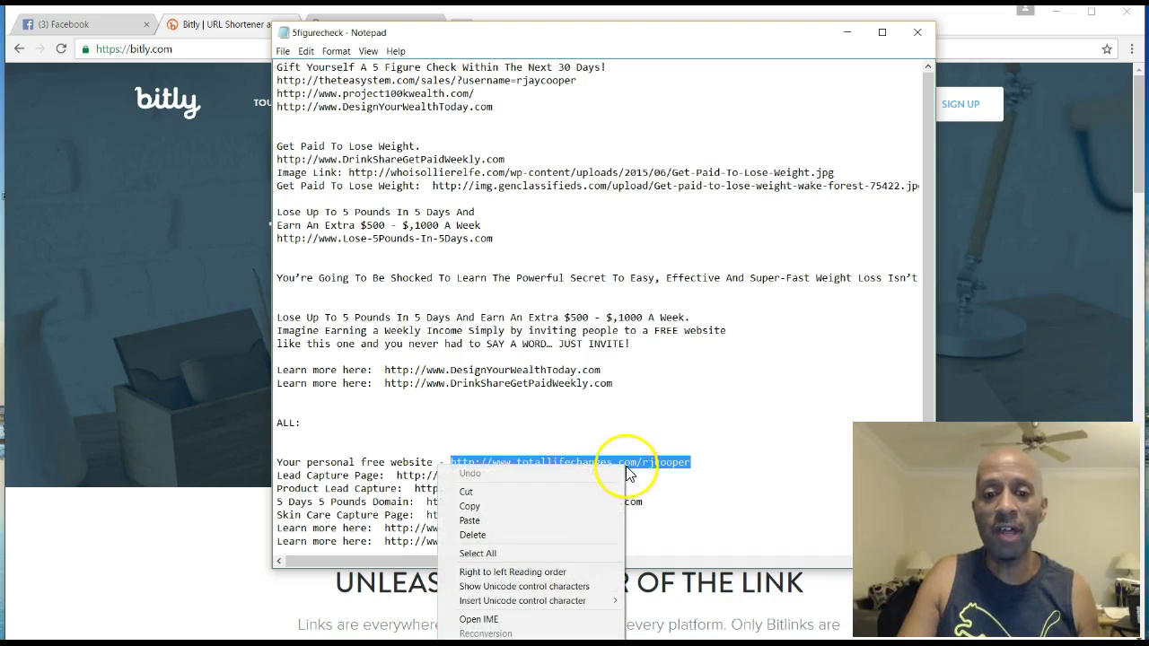
click(570, 506)
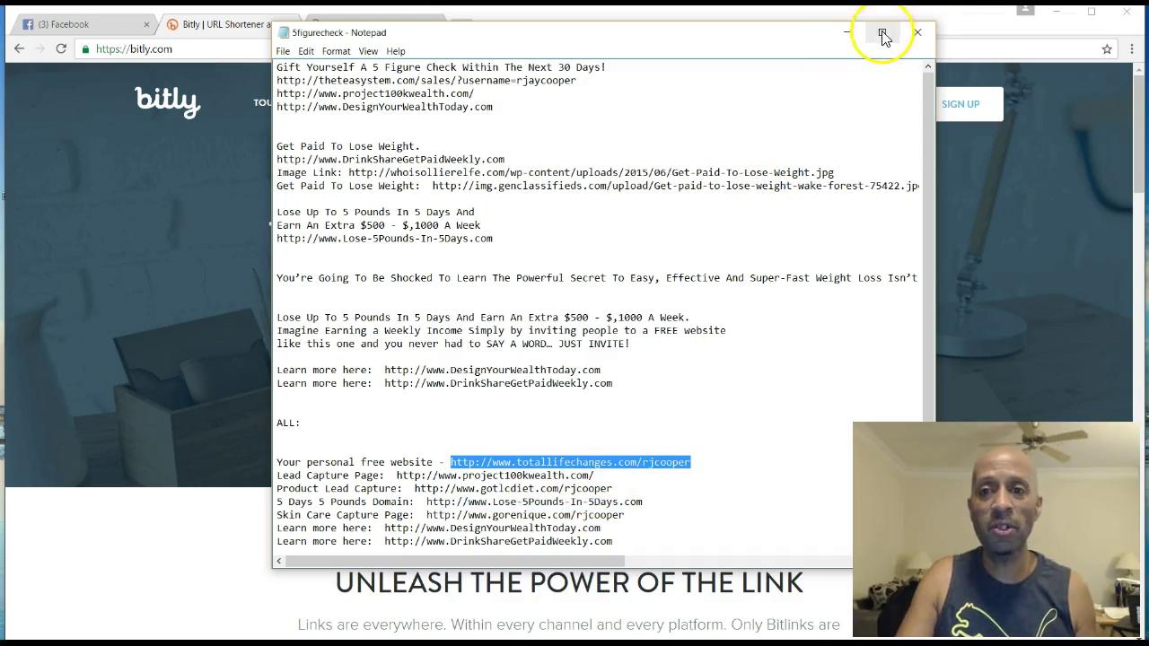
Minimize the notes and sign in to Bitly with the linked Facebook account
click(849, 34)
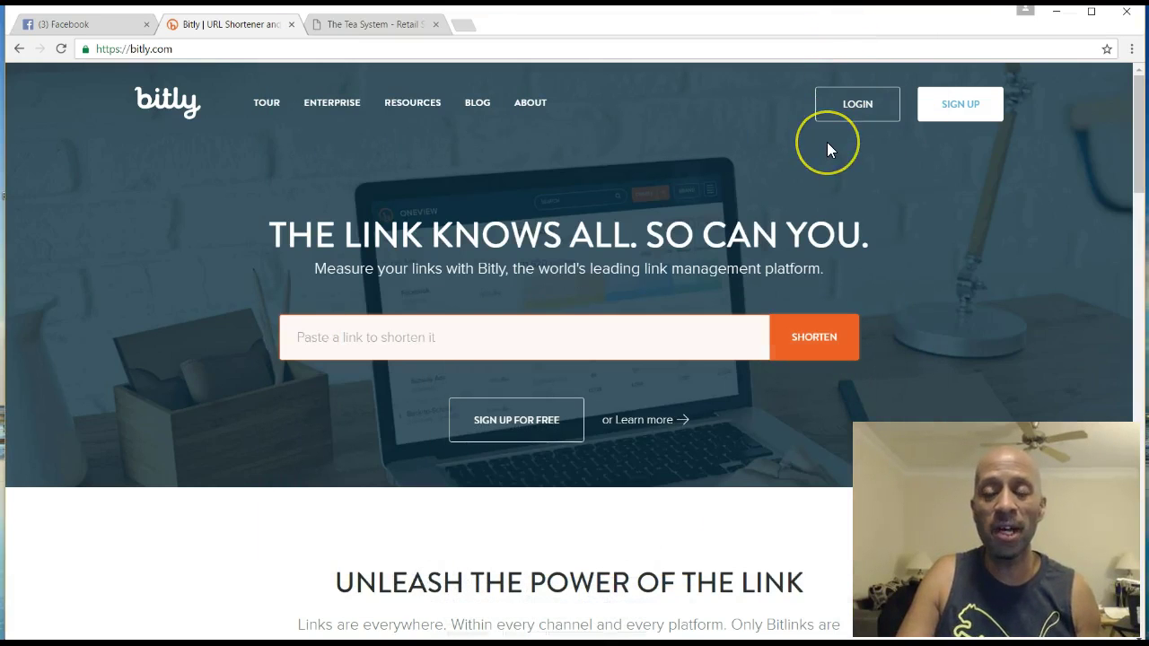
click(861, 108)
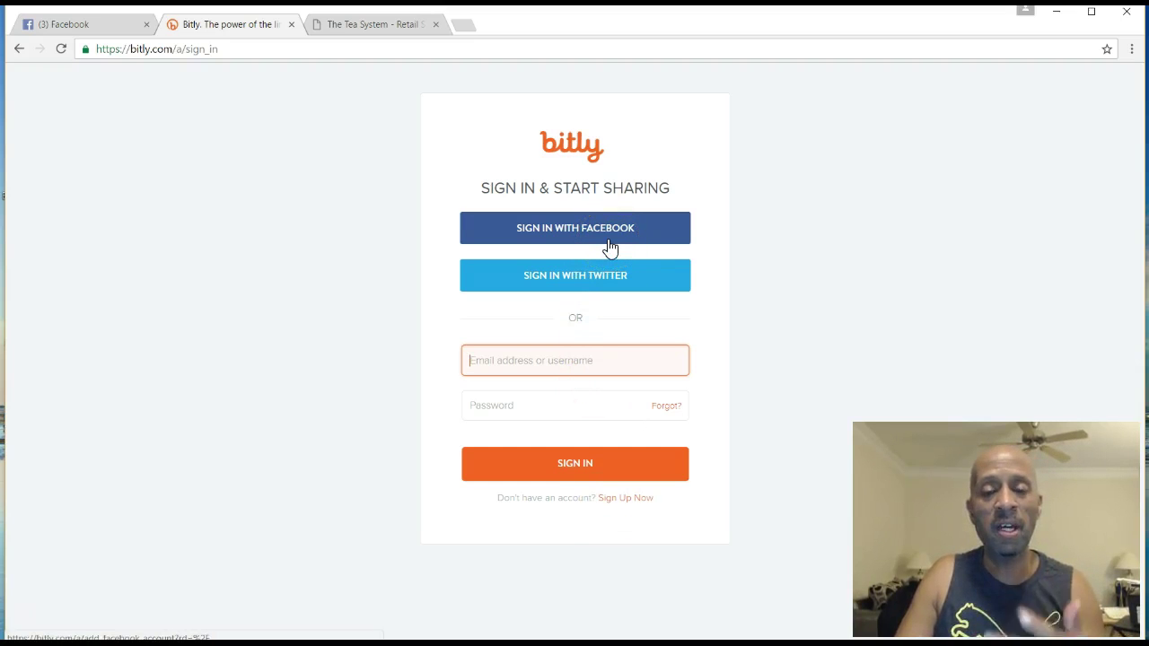
click(606, 242)
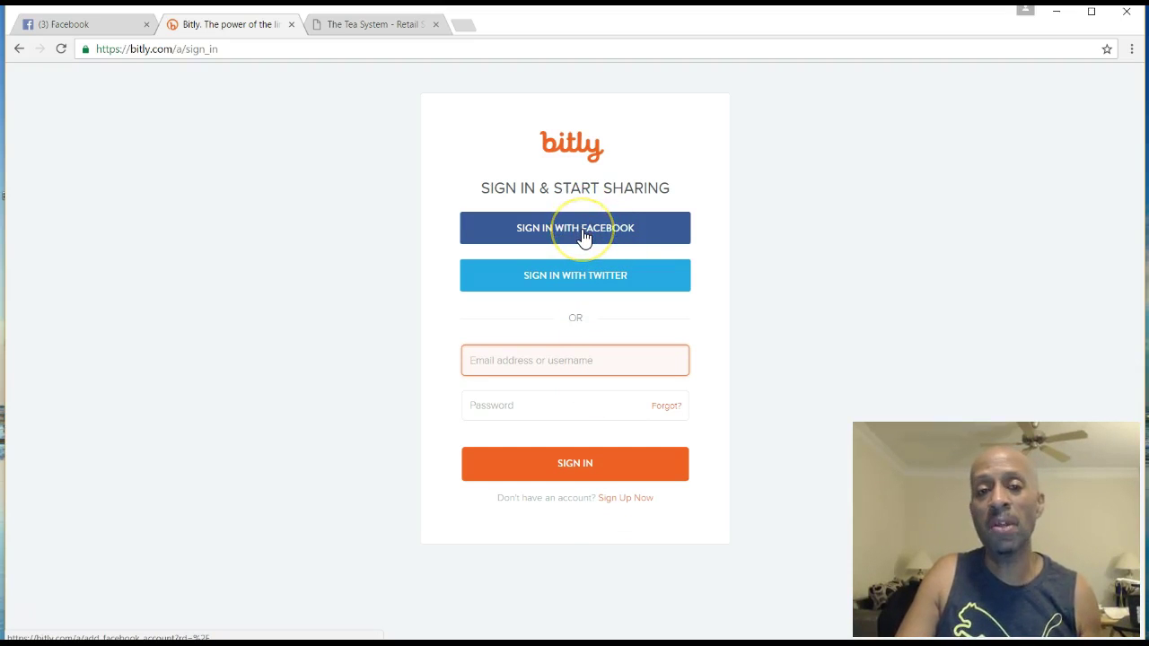
click(583, 237)
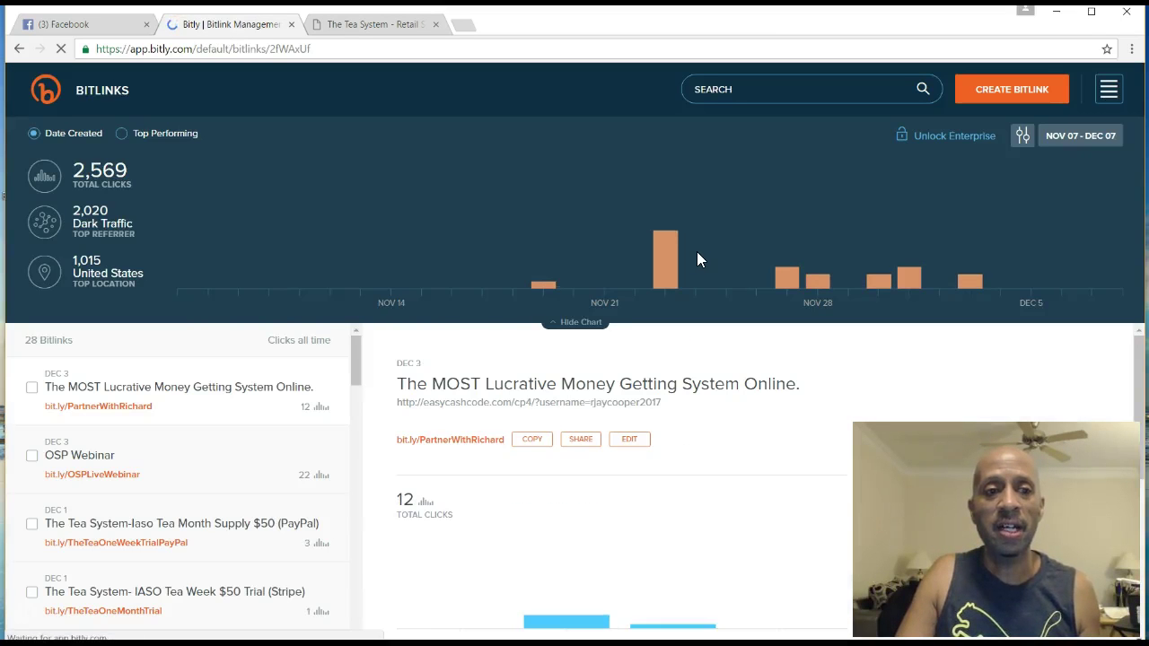
click(130, 175)
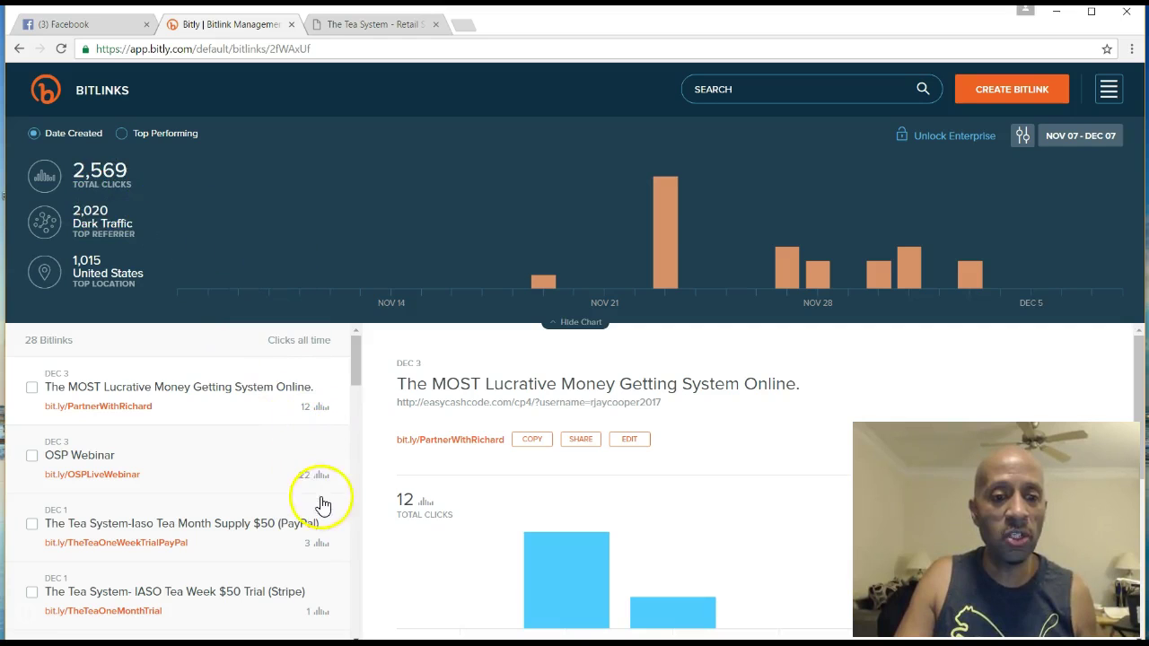
scroll(302, 531, down, 1)
scroll(308, 526, down, 1)
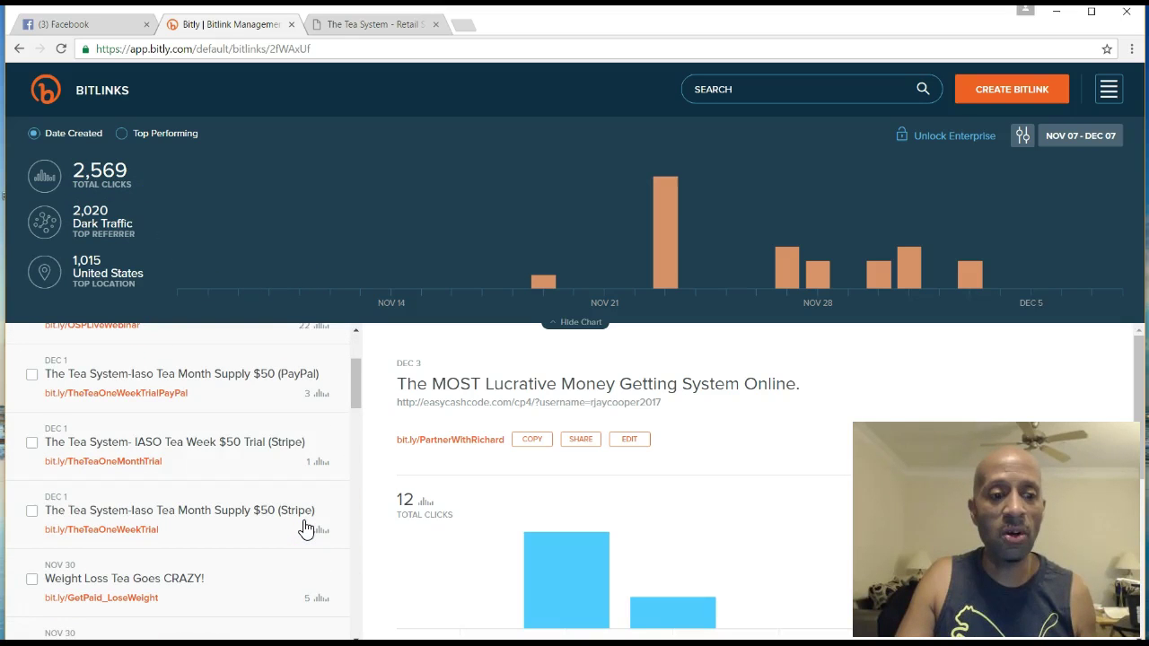
scroll(305, 530, down, 1)
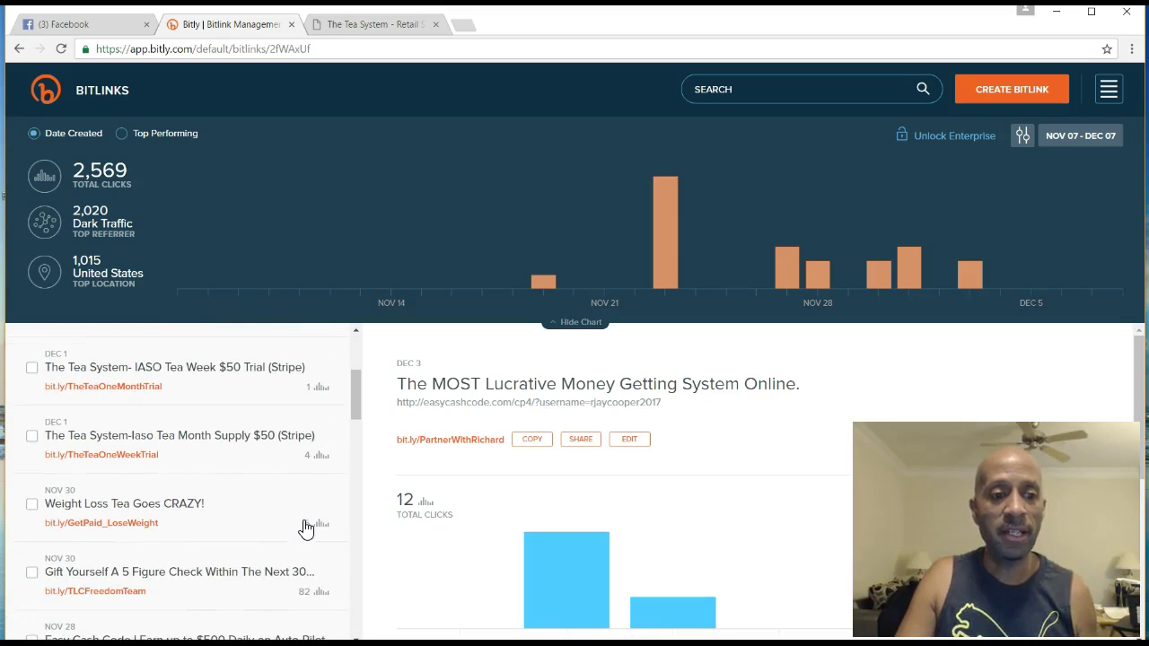
click(242, 480)
scroll(242, 480, down, 1)
scroll(242, 480, down, 1)
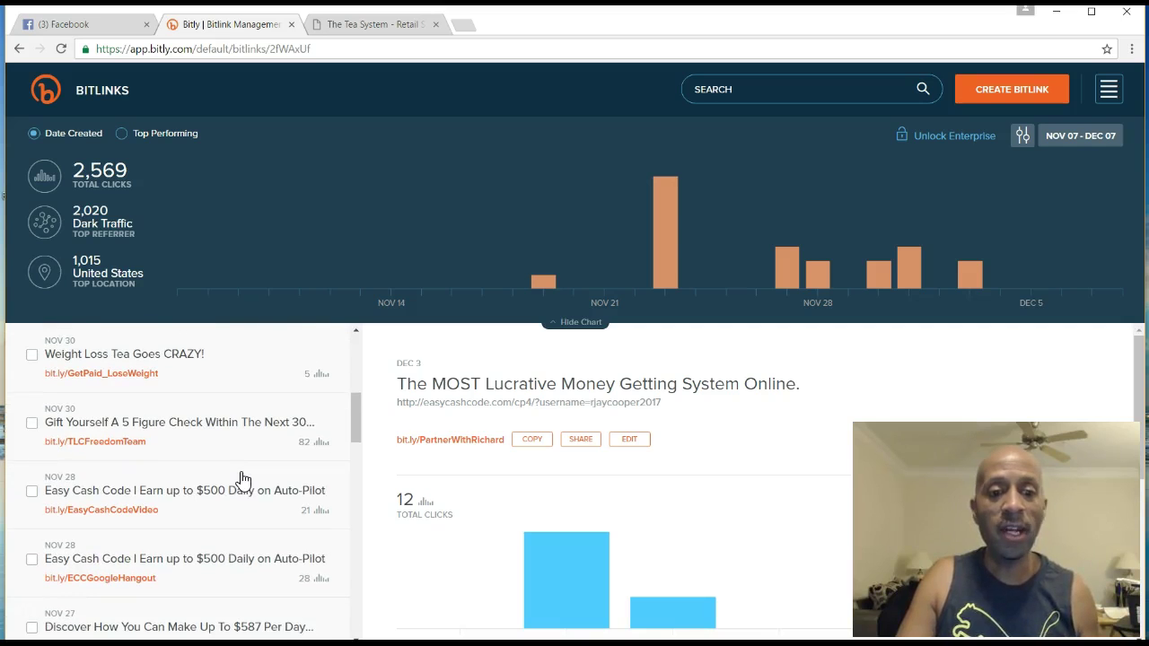
scroll(237, 449, down, 2)
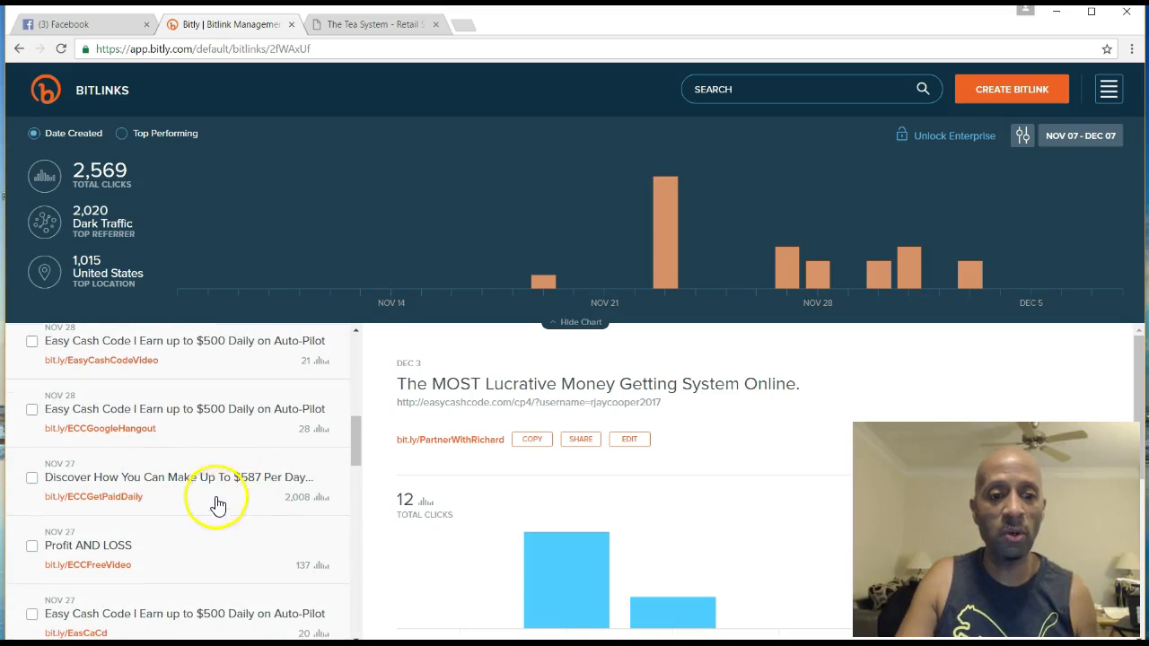
scroll(234, 500, down, 1)
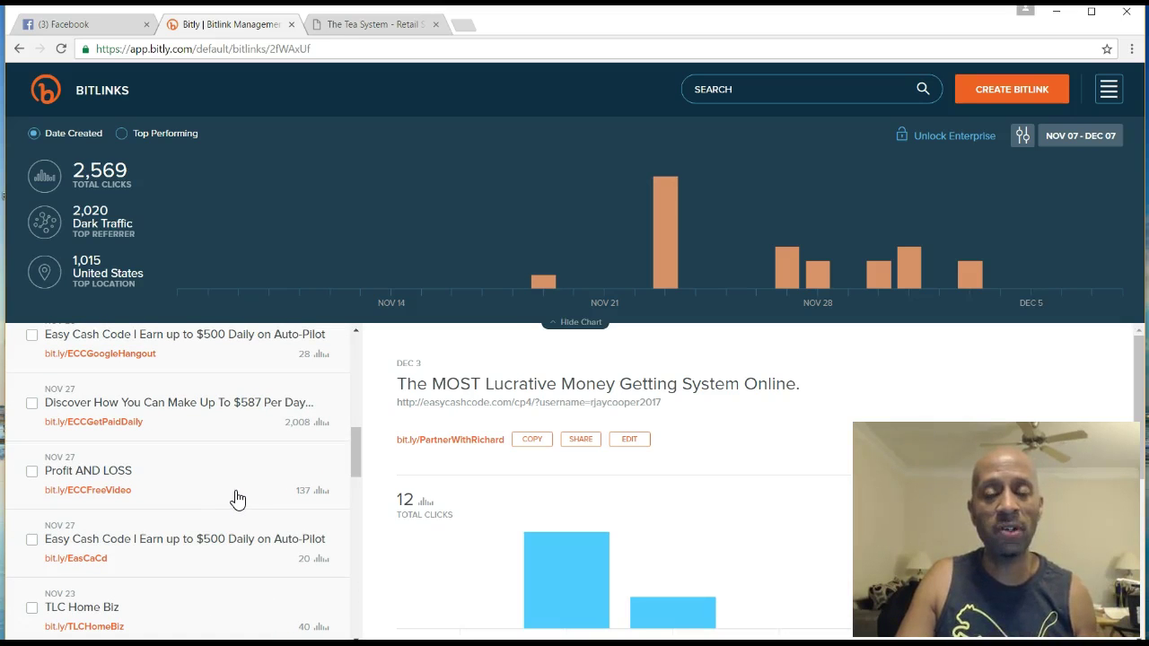
scroll(244, 458, up, 6)
scroll(249, 448, up, 2)
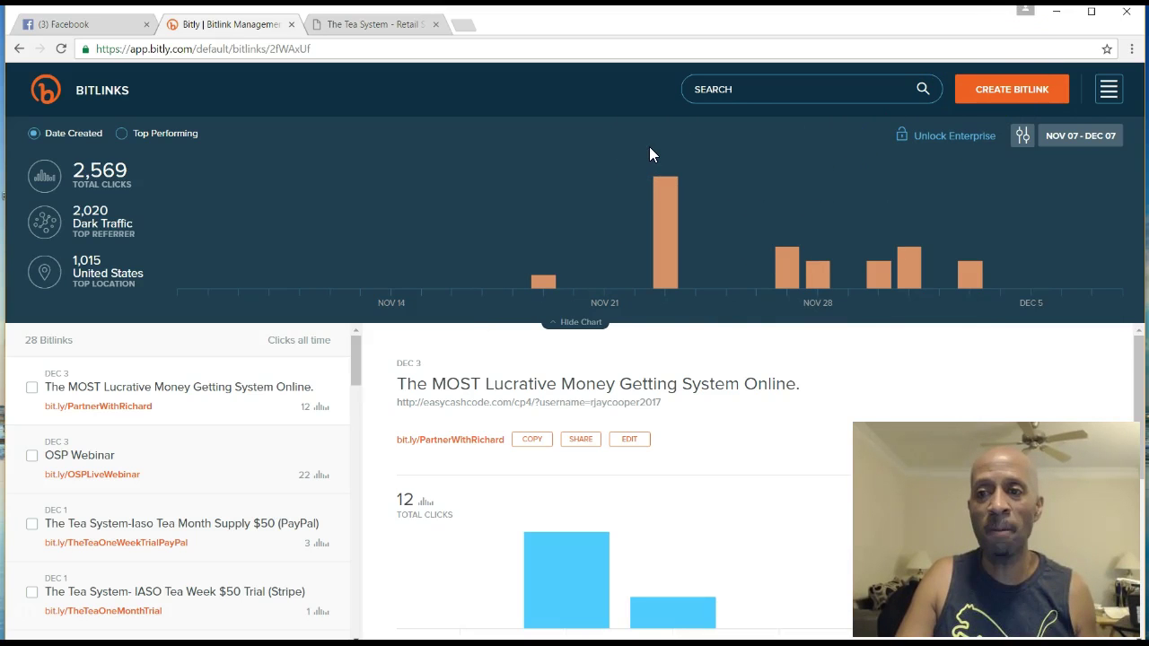
Create a Bitlink from the pasted totallifechanges.com/rjcooper URL and title it Total Life Changes
click(1010, 95)
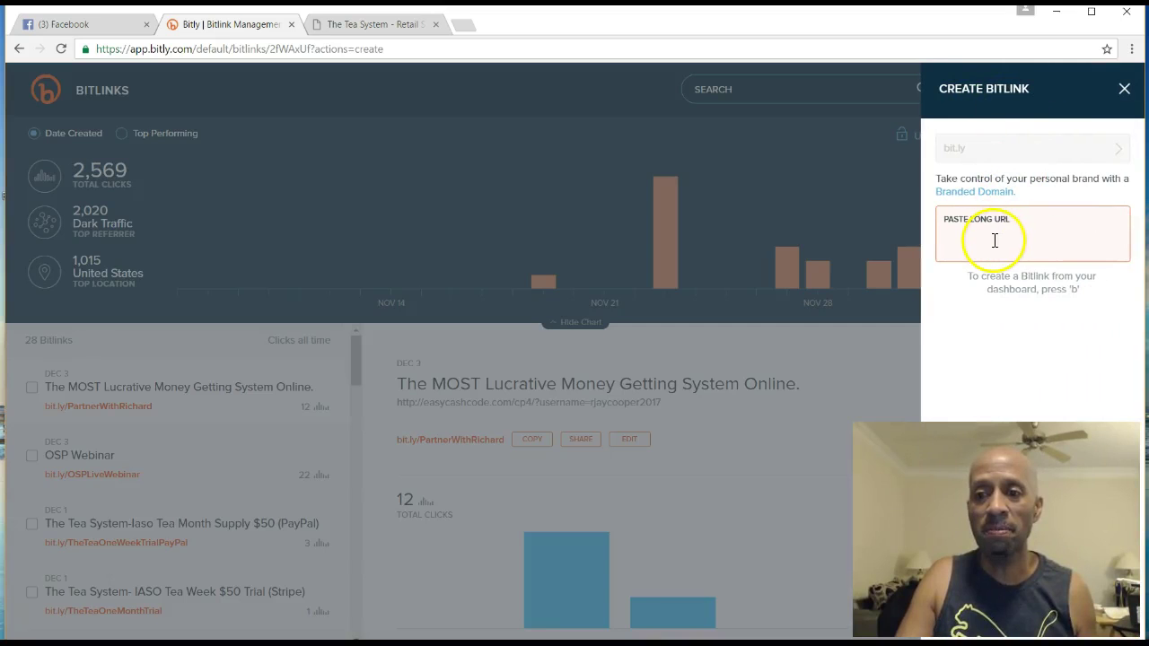
right_click(978, 240)
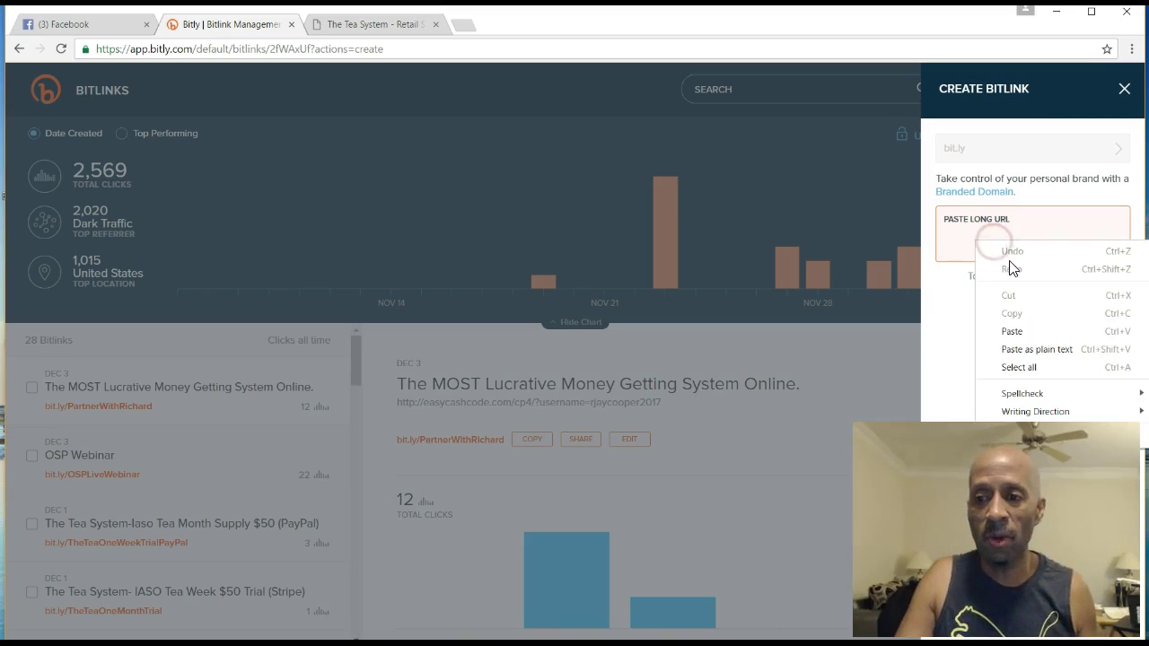
click(1045, 331)
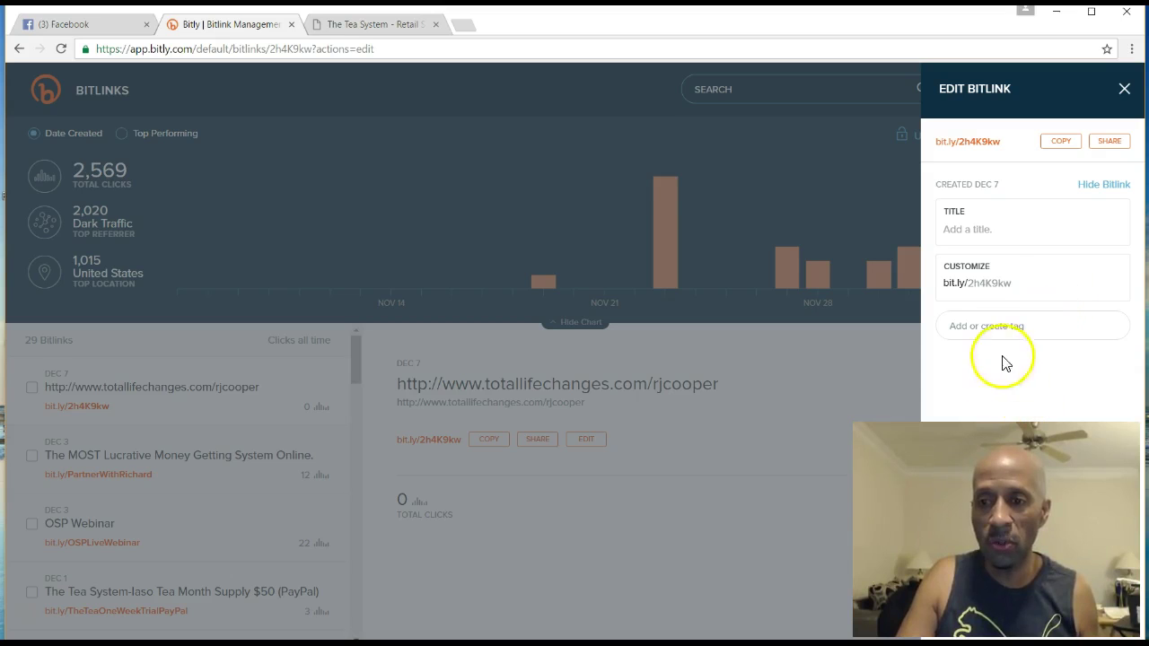
click(1000, 234)
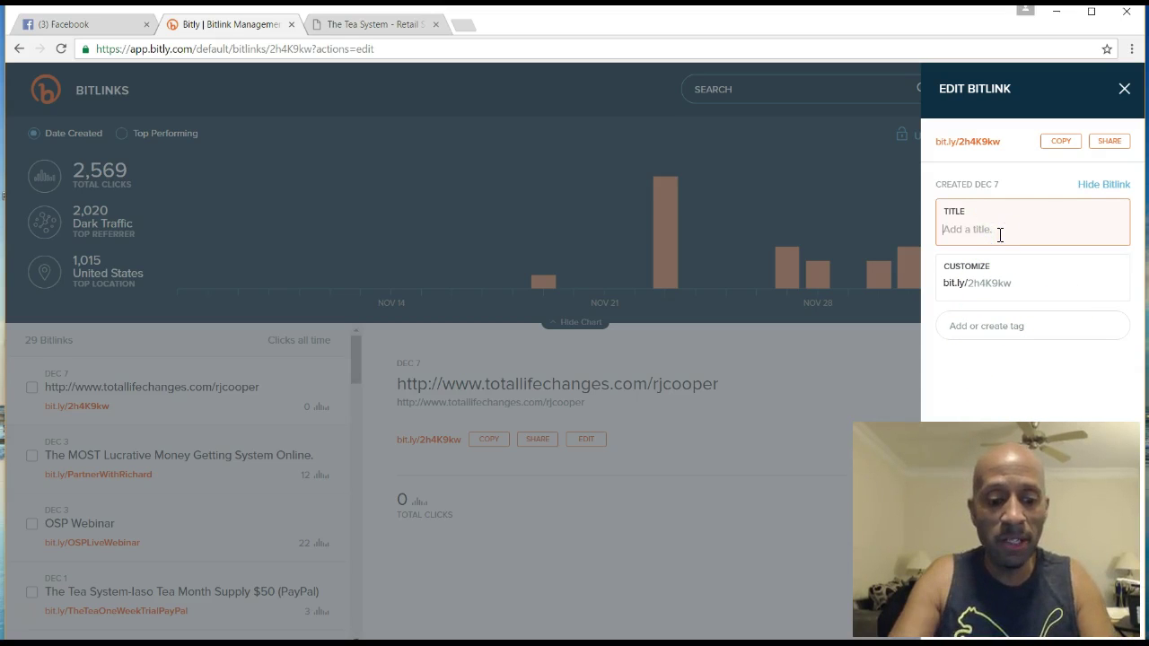
text(Total Lif)
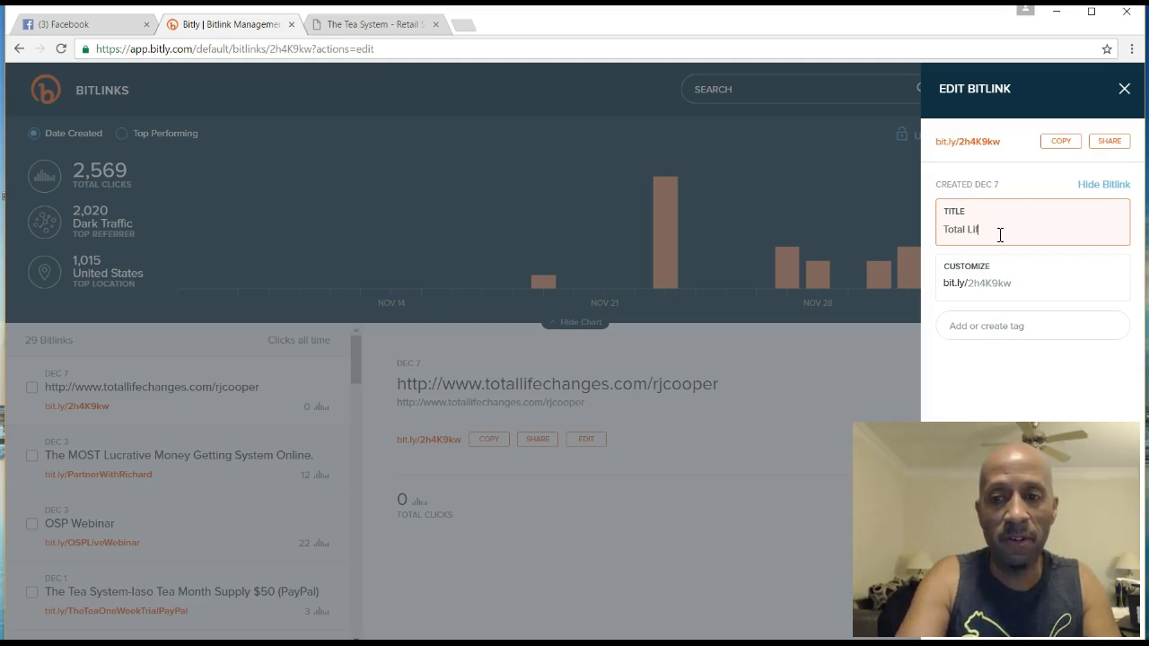
text(anges)
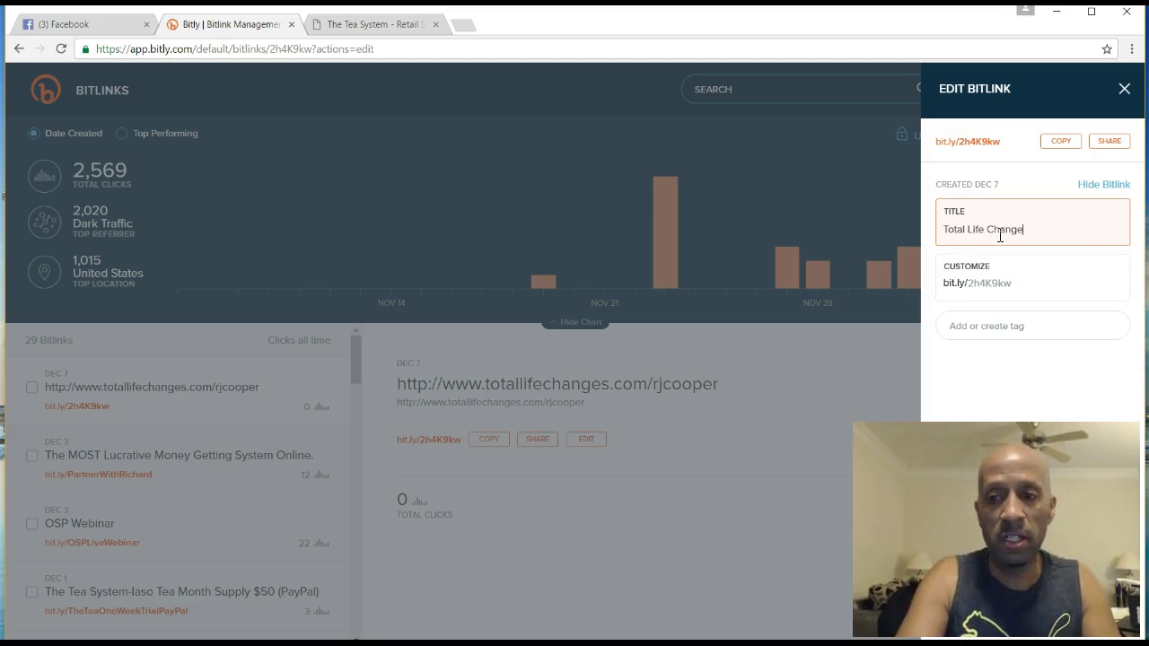
Replace the back-half 2h4K9kw with TotalLifeChanges and copy the short link
click(970, 282)
drag(969, 283, 1012, 282)
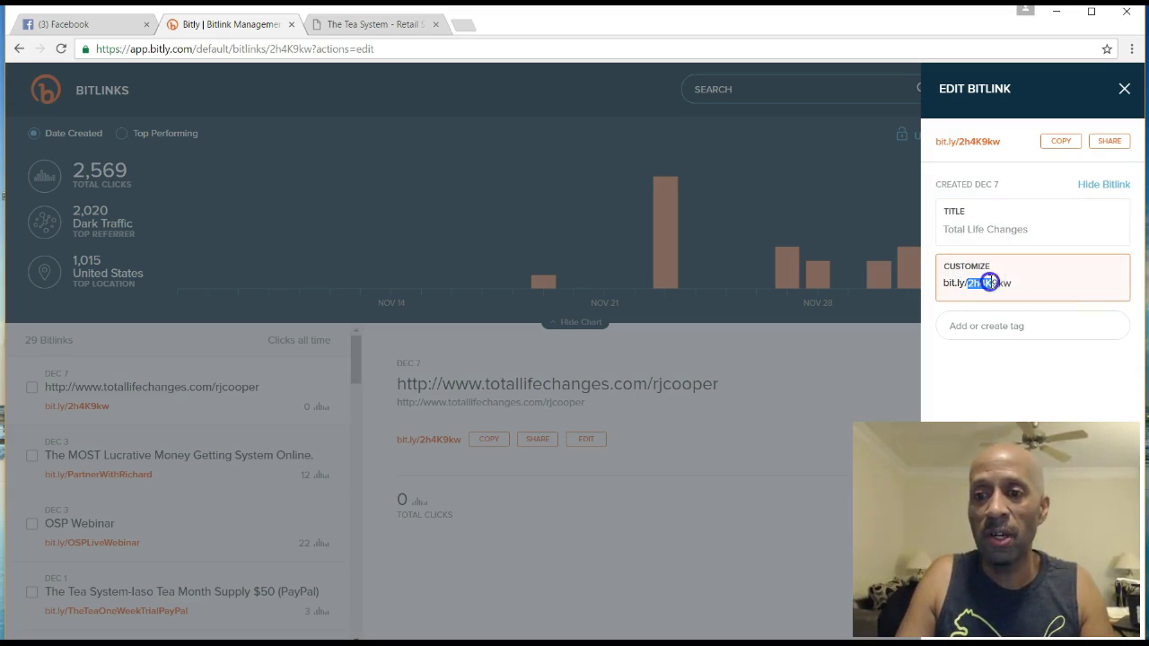
text(TotalLife)
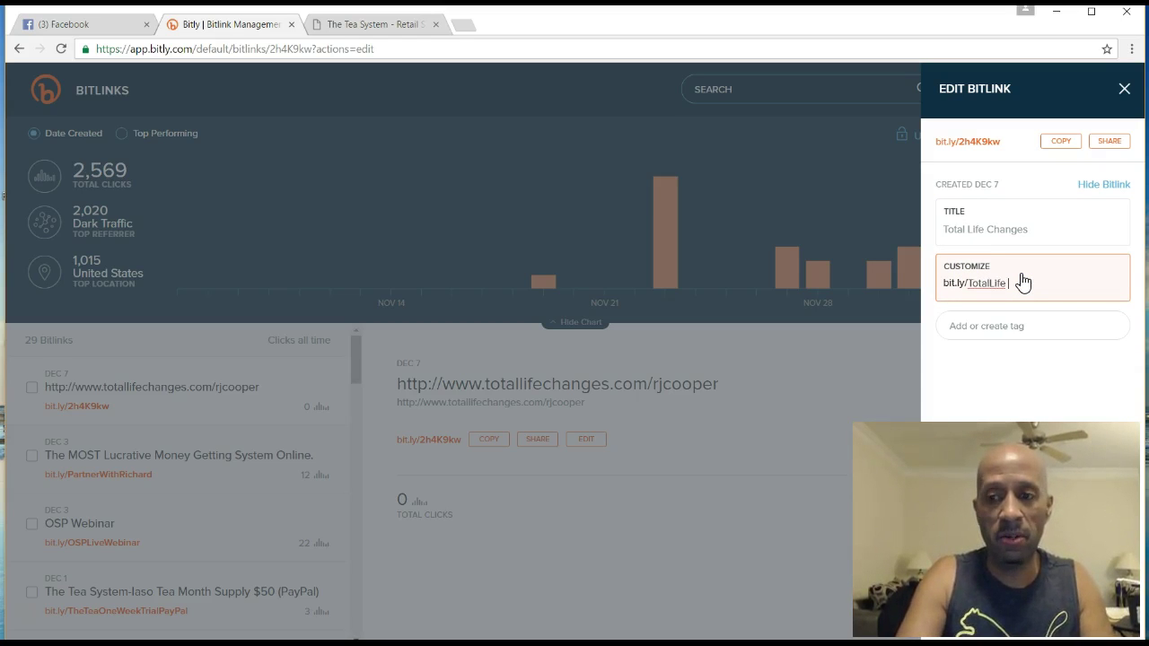
text(Change)
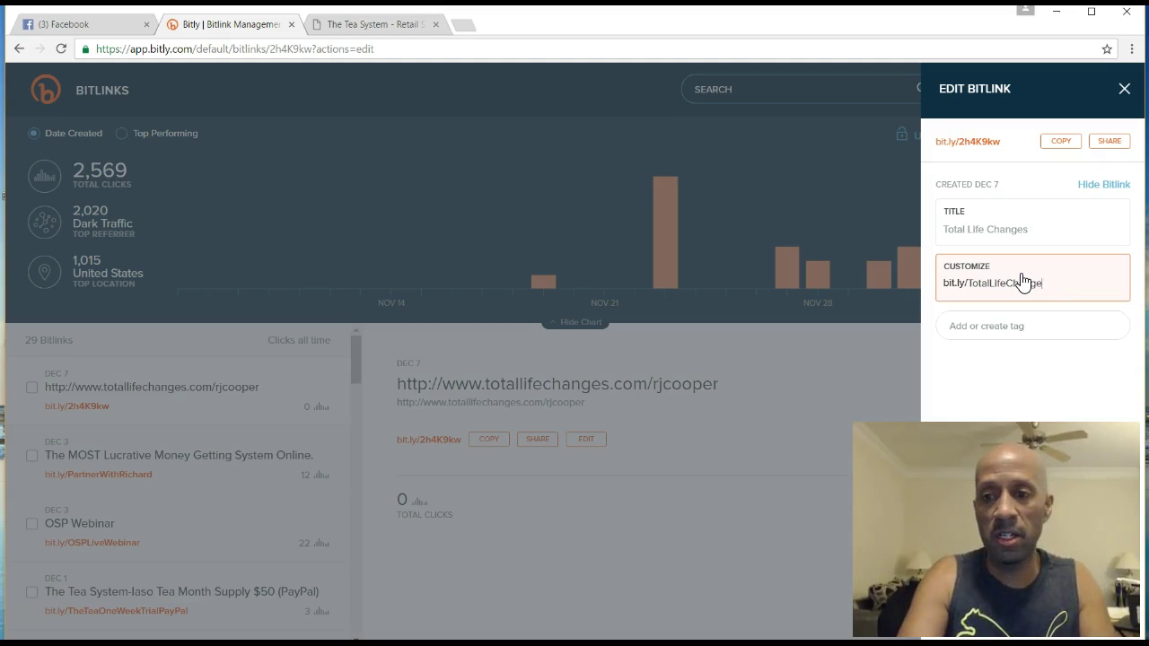
text(s)
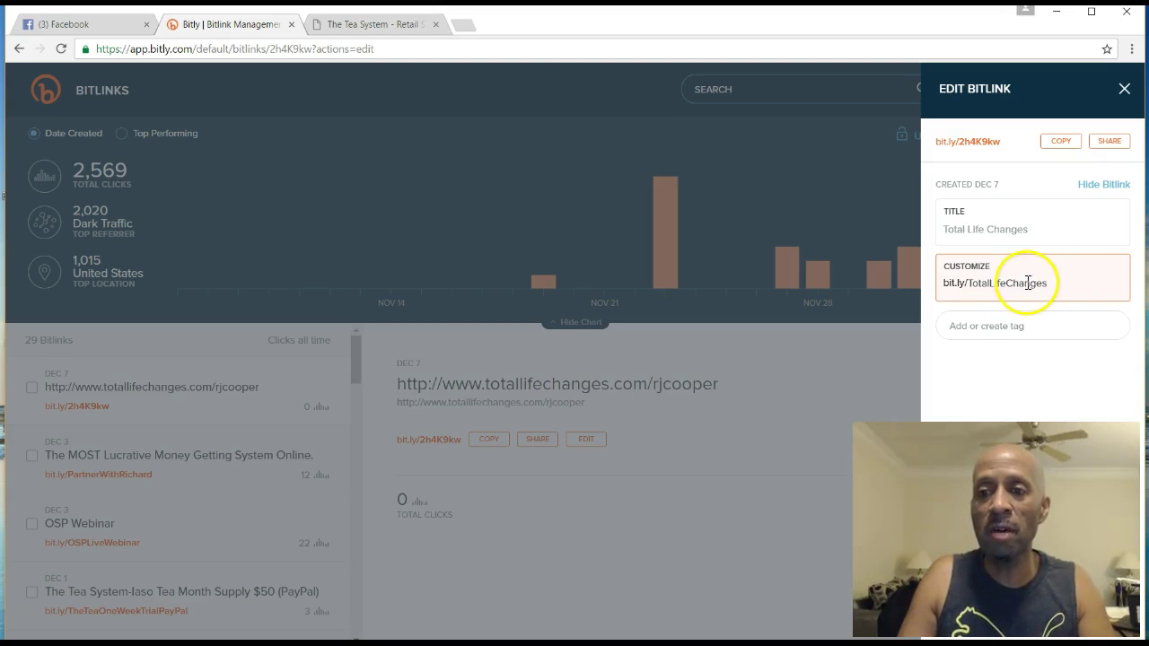
click(1061, 141)
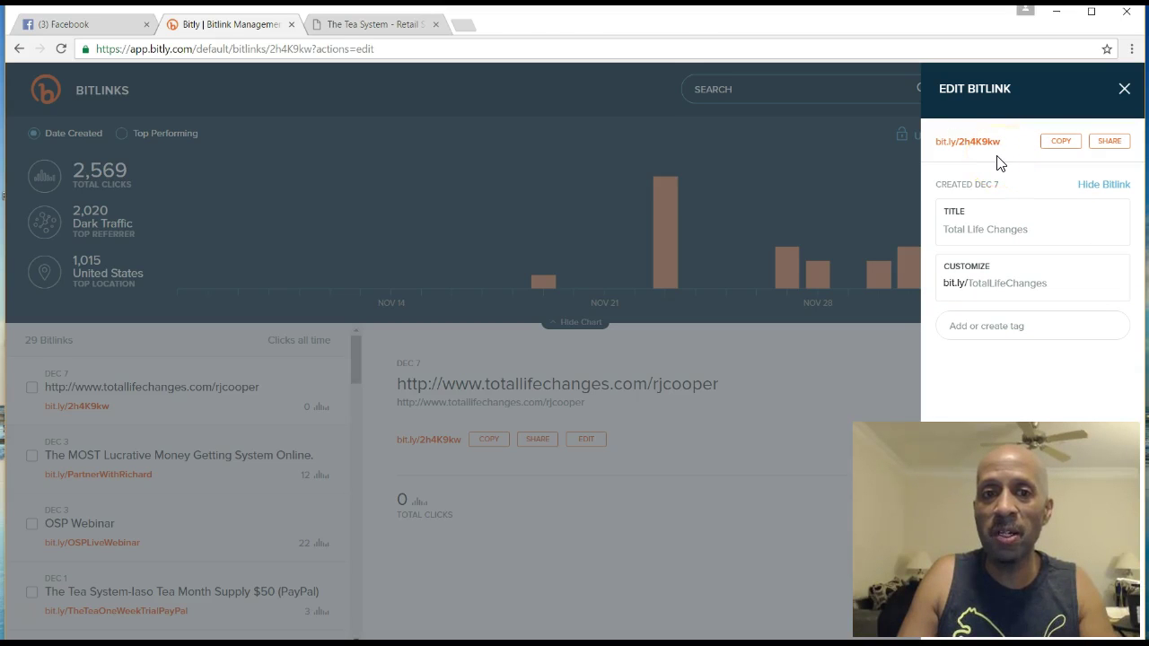
click(473, 32)
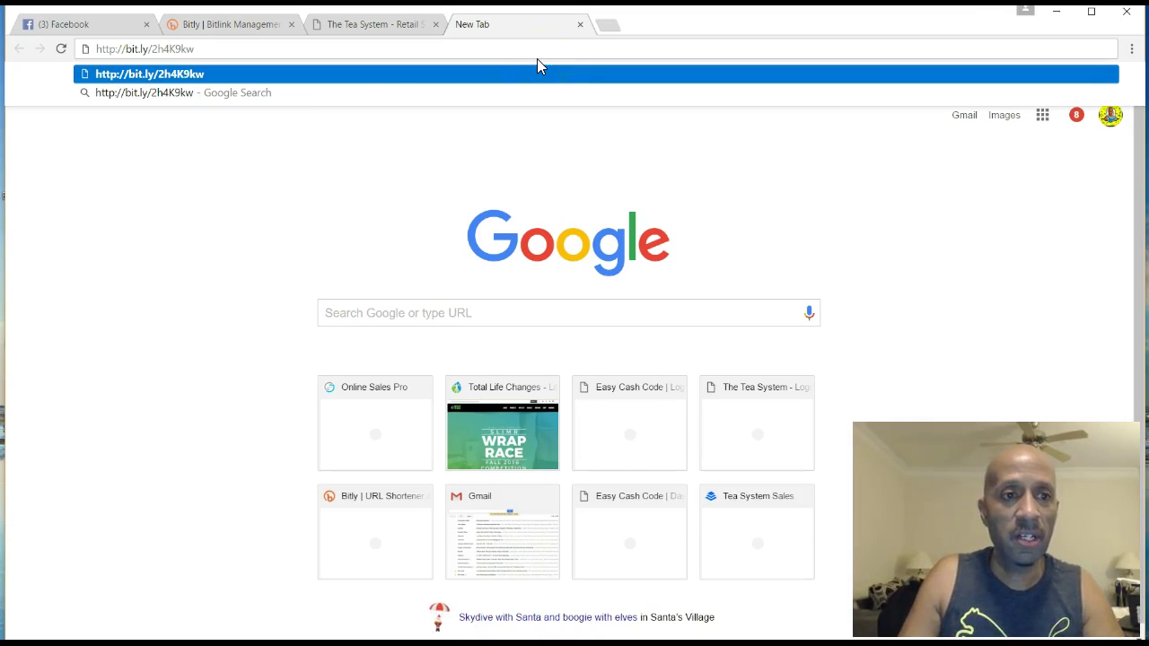
click(579, 24)
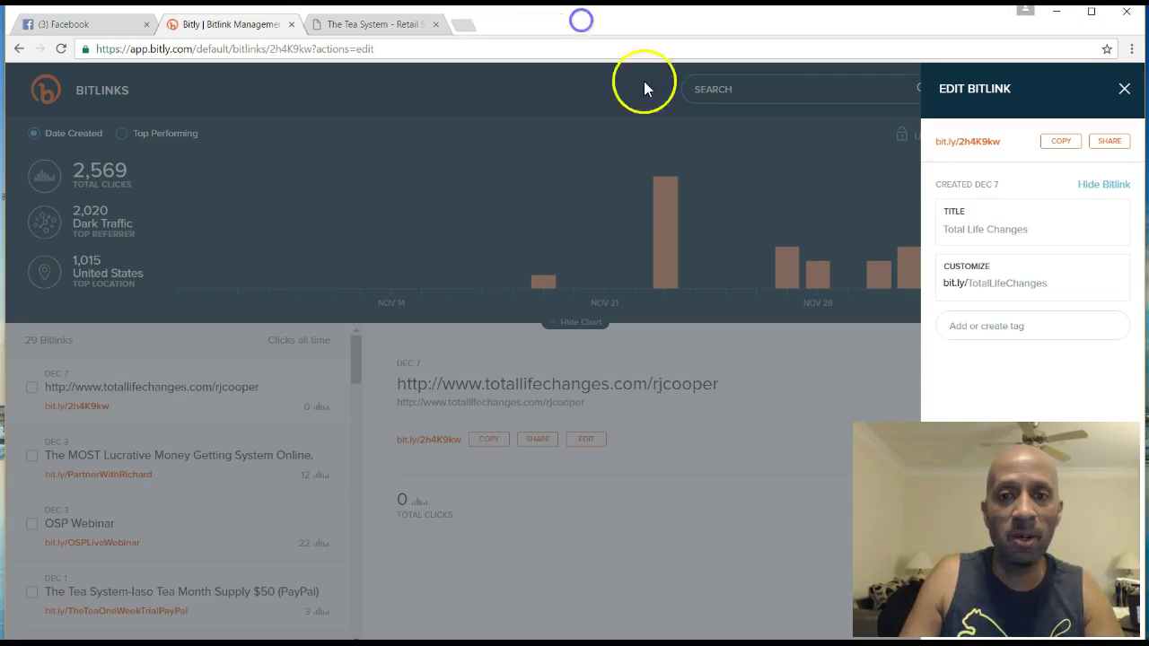
click(1053, 283)
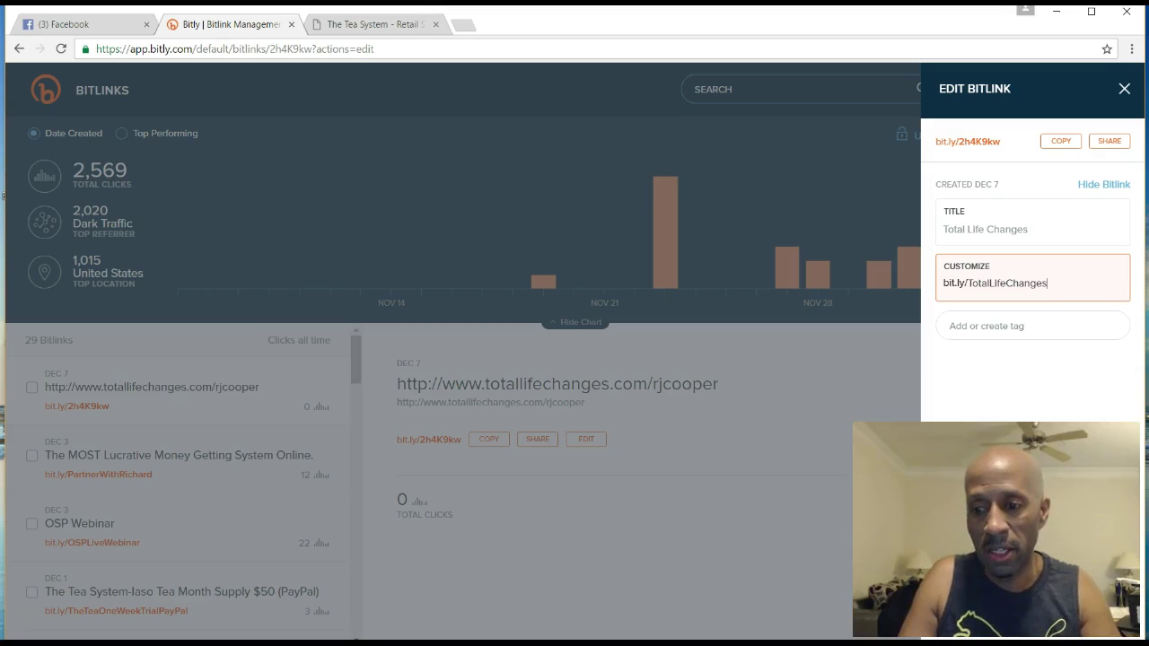
click(1061, 140)
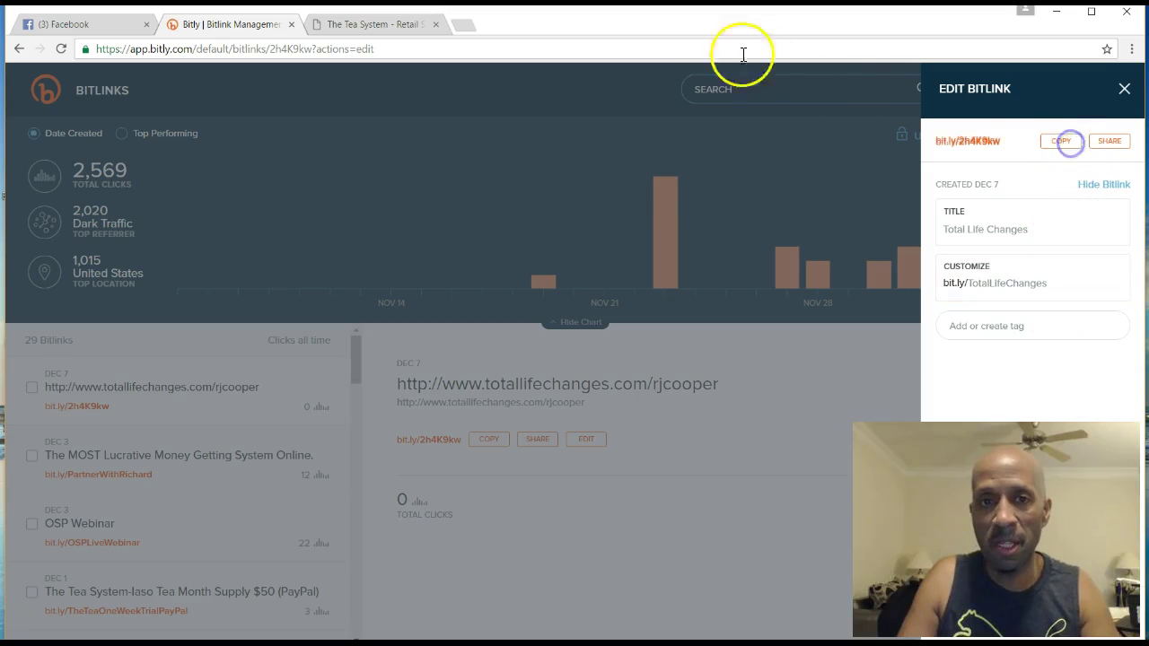
click(467, 26)
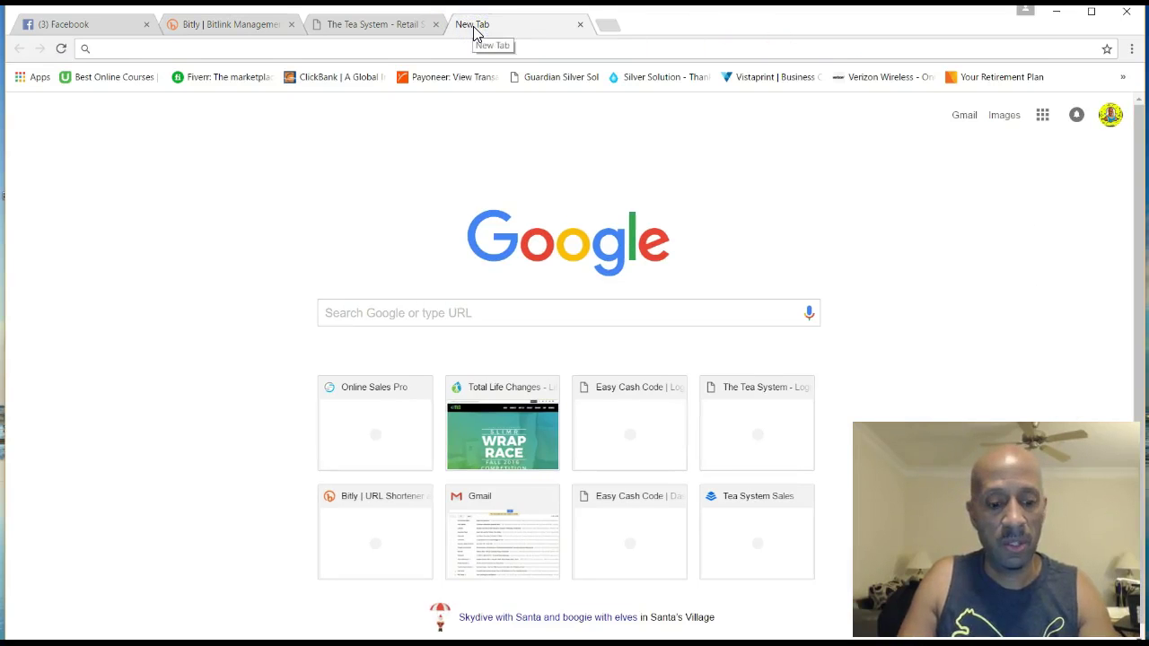
key(ctrl+v)
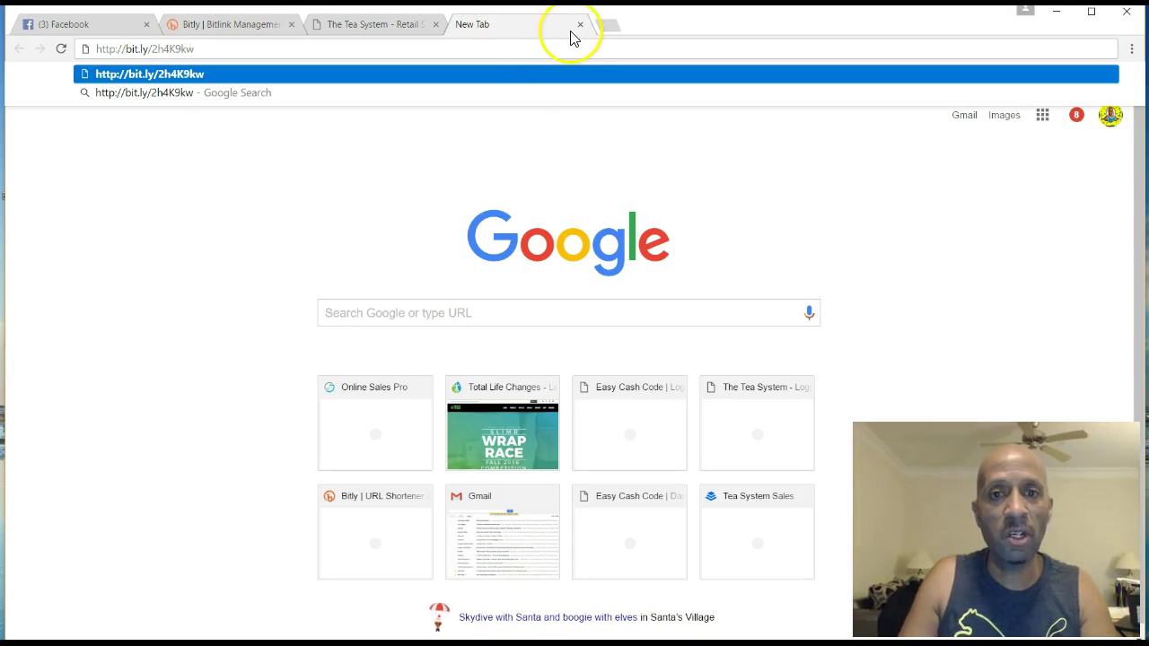
click(580, 25)
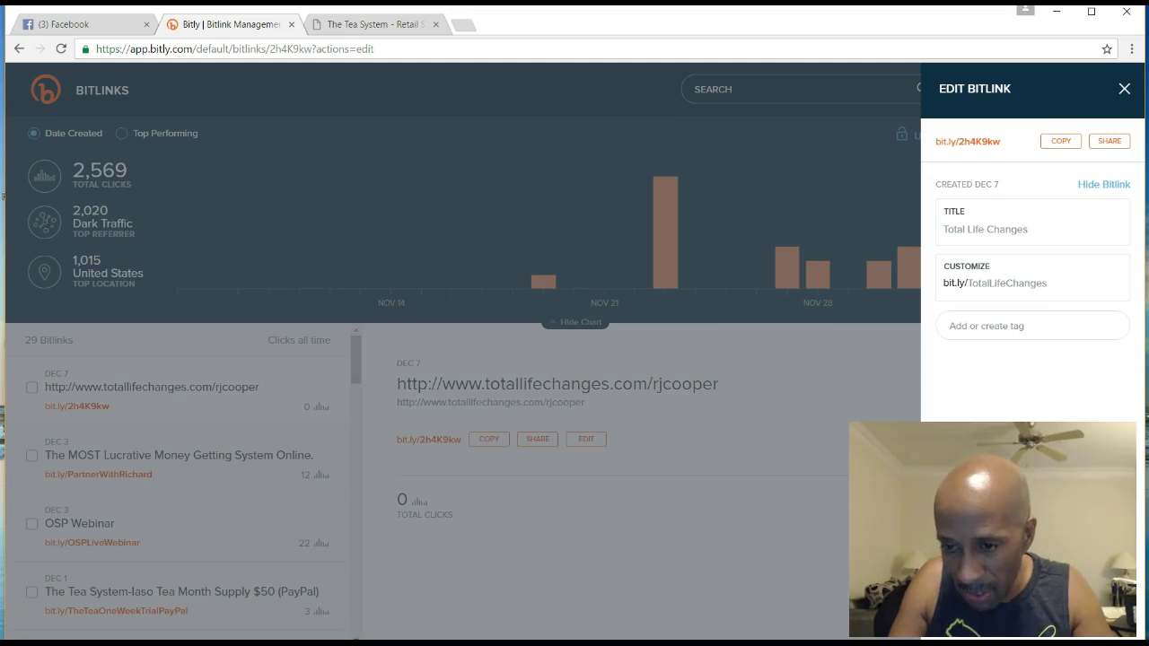
Start a new Bitlink and paste the re-copied totallifechanges.com/rjcooper URL from the notes
key(Escape)
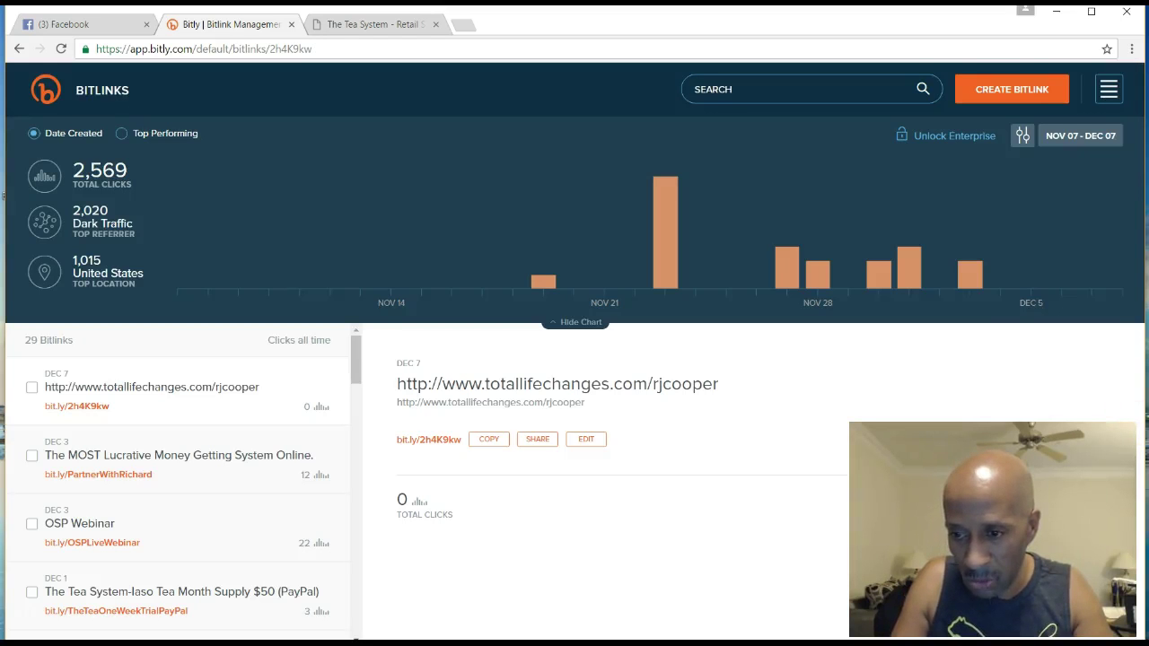
click(995, 90)
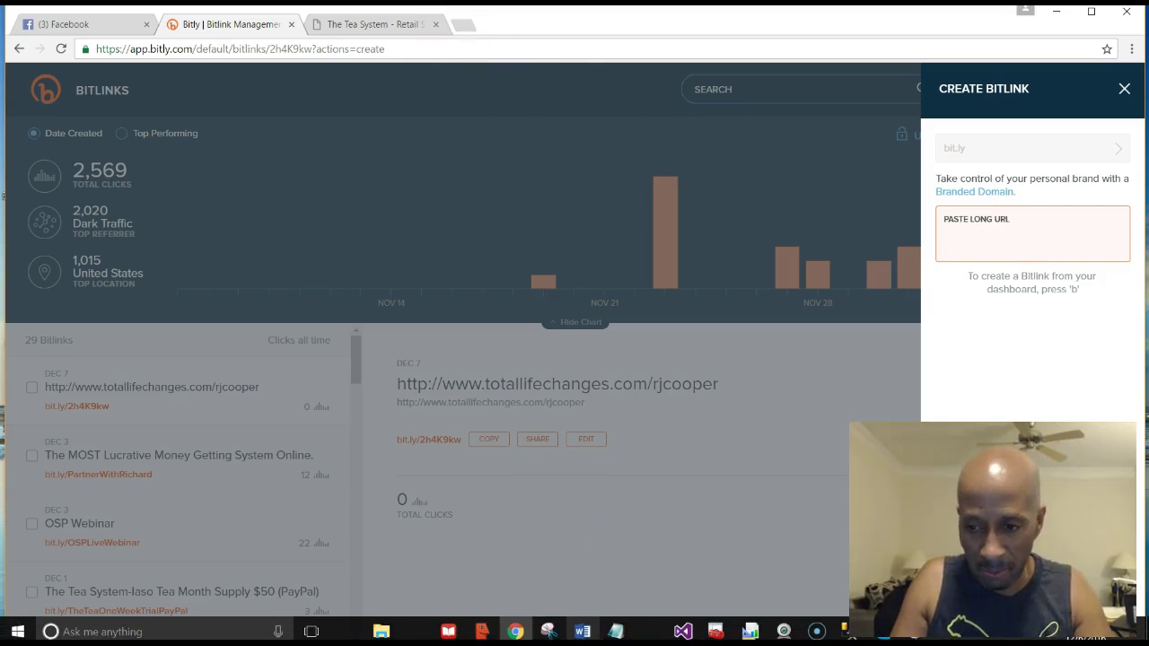
click(613, 631)
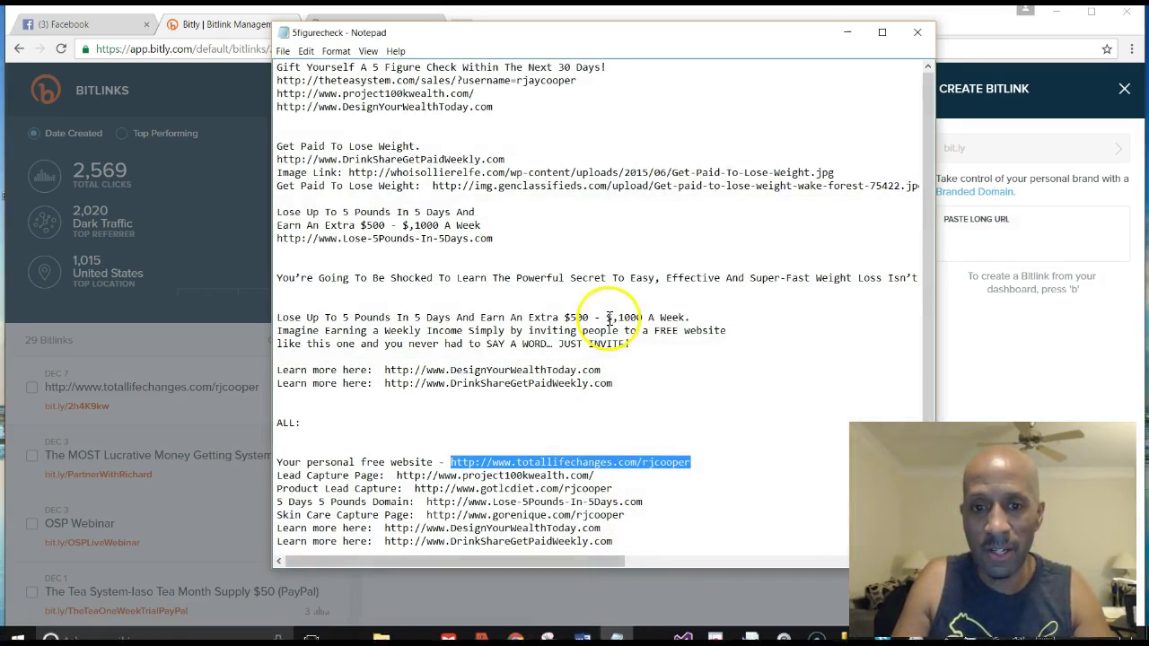
right_click(593, 463)
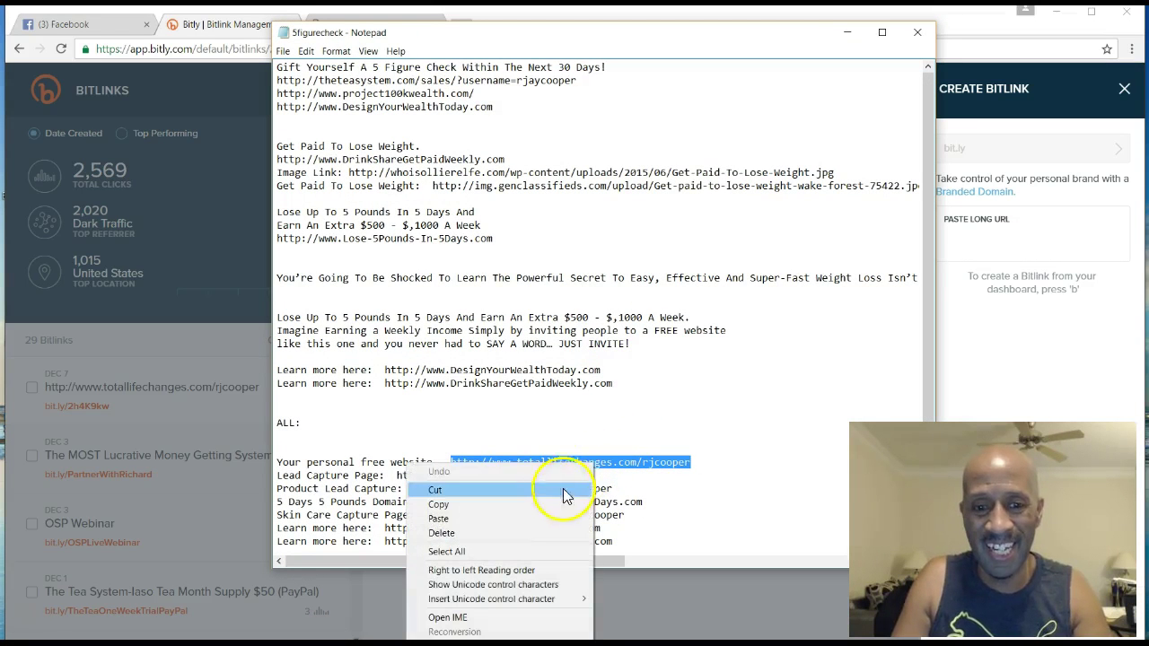
click(539, 504)
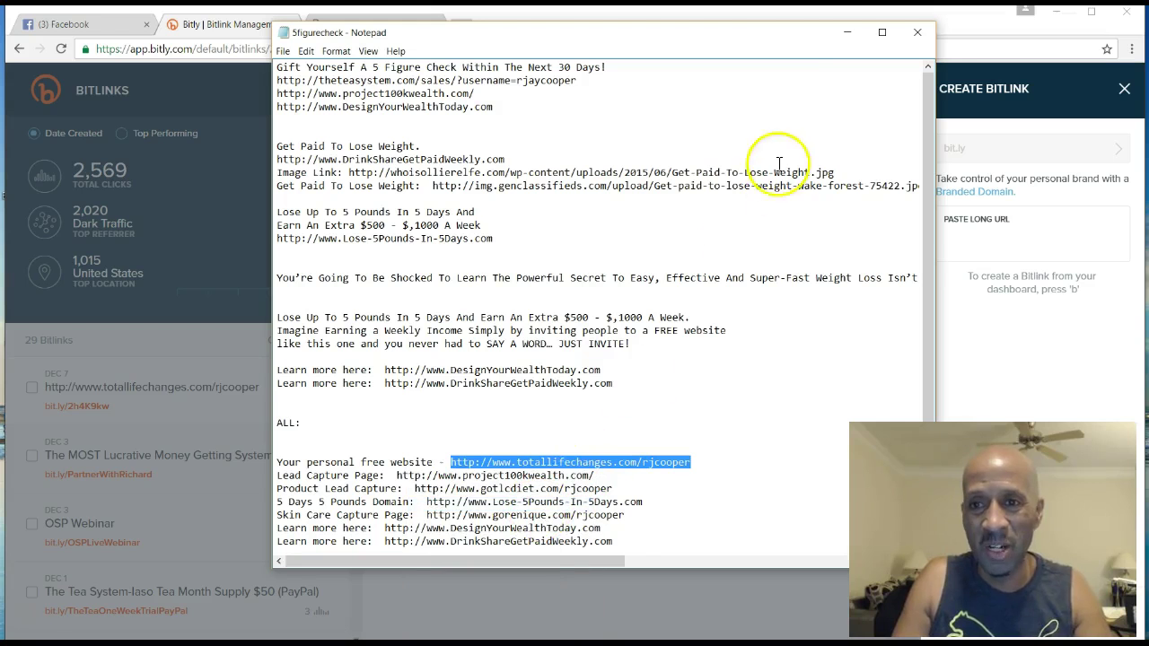
click(846, 32)
key(ctrl+v)
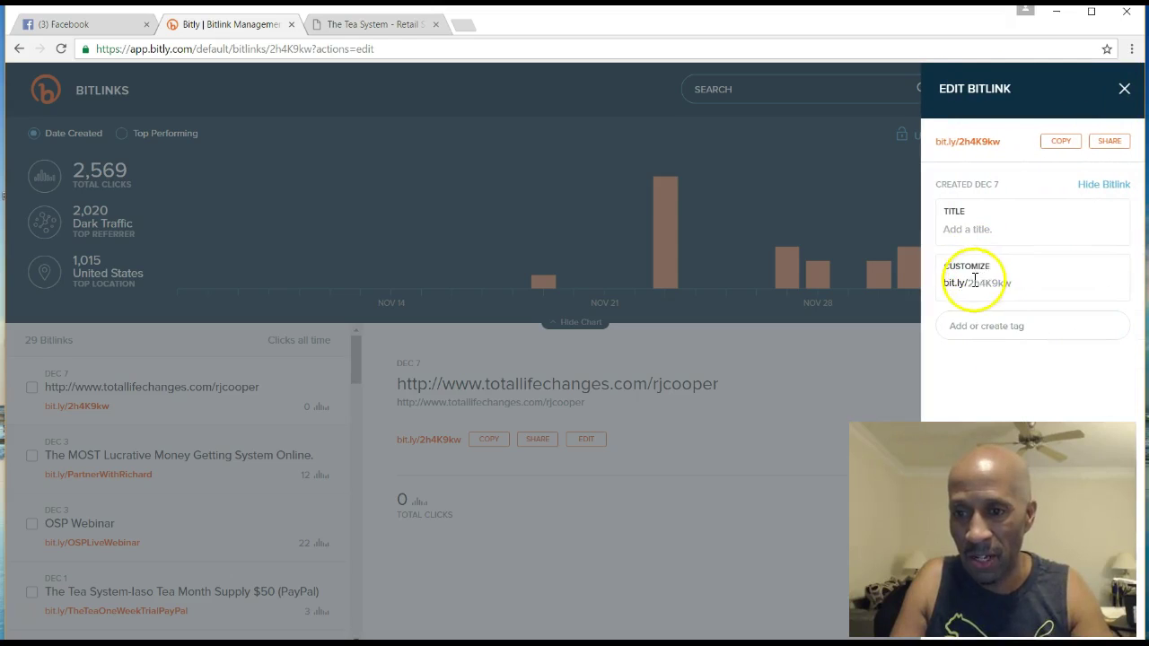
Title the link Total Life Changes and submit back-half TotalLifeChanges, which is rejected as taken
click(974, 280)
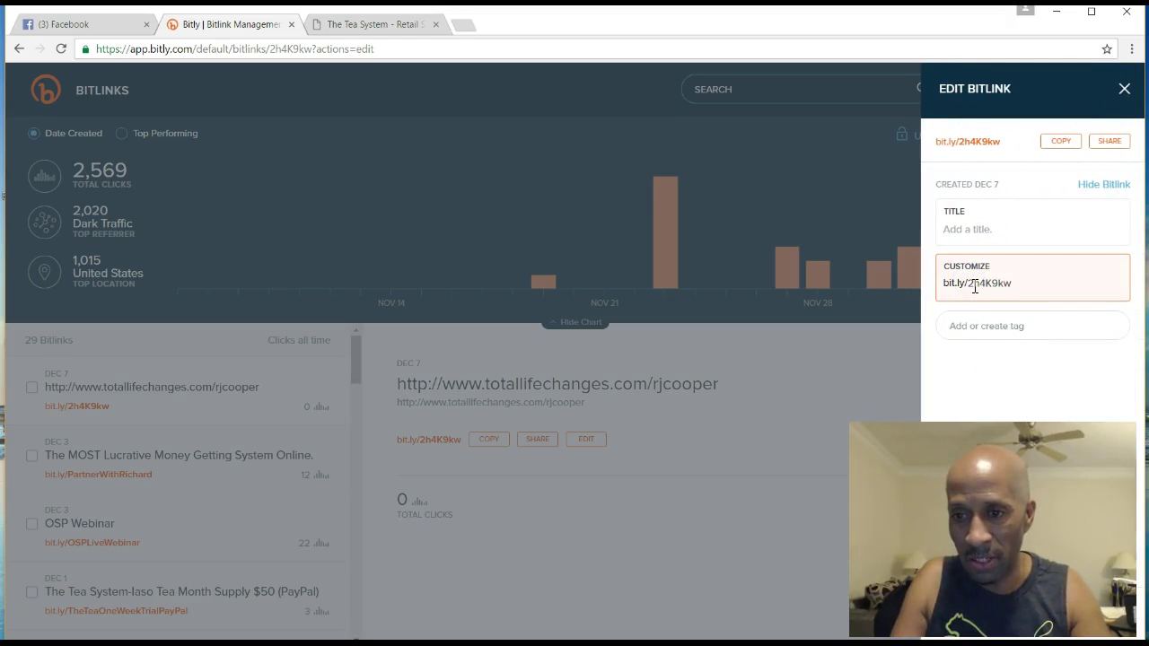
click(969, 230)
text(Tot)
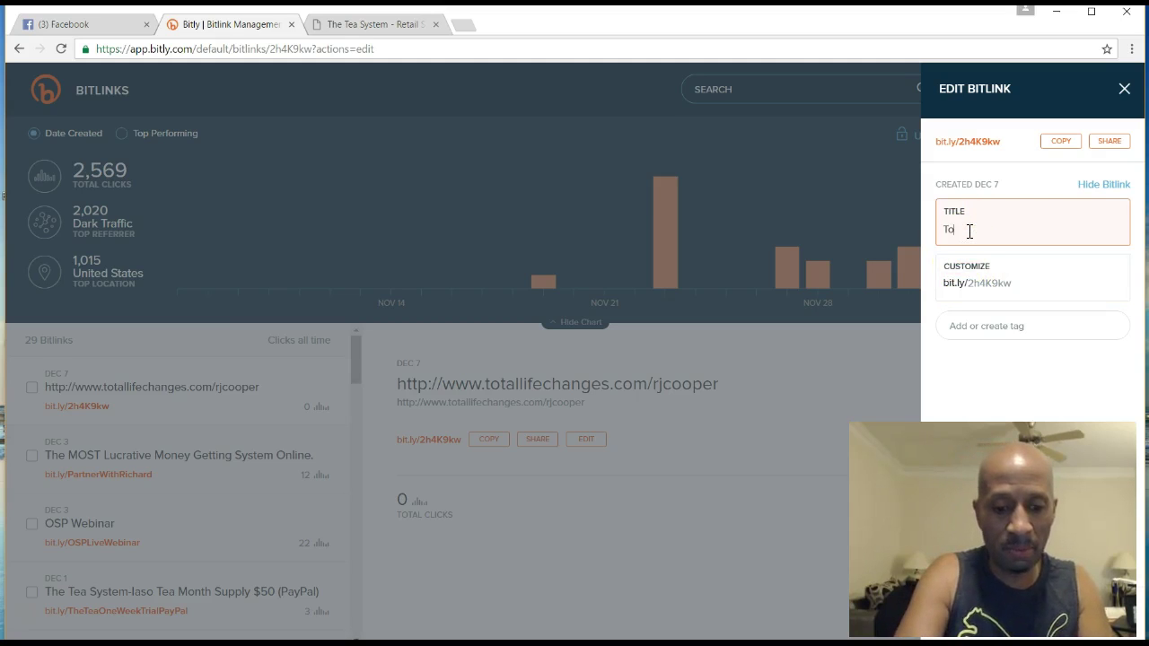
text(al)
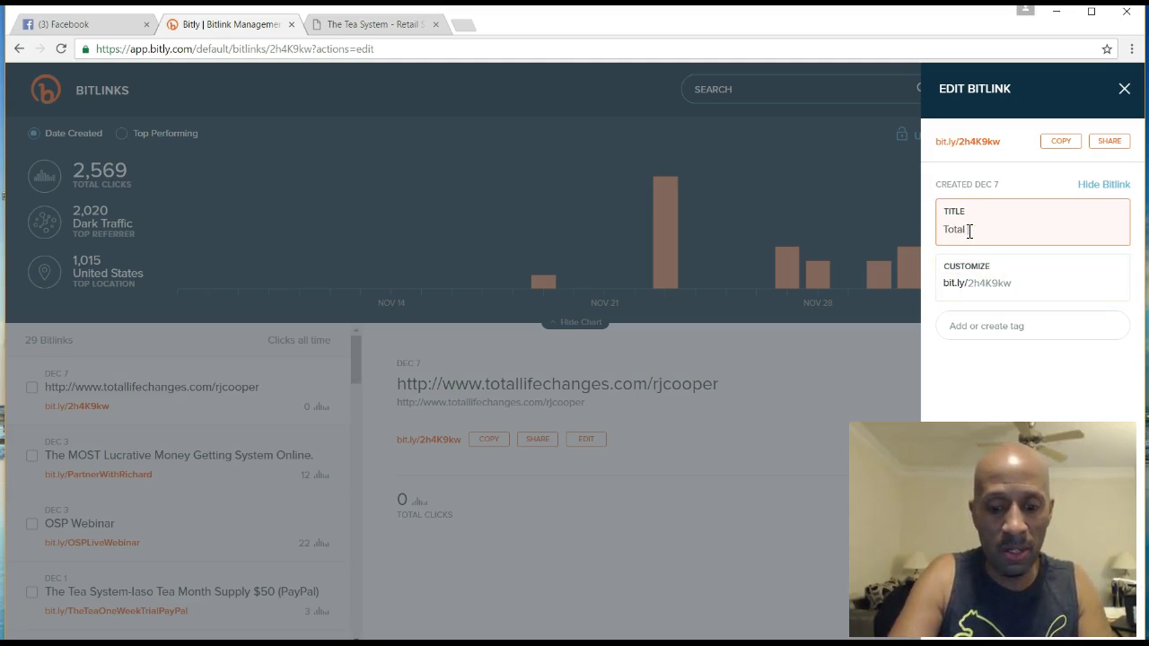
text( Life)
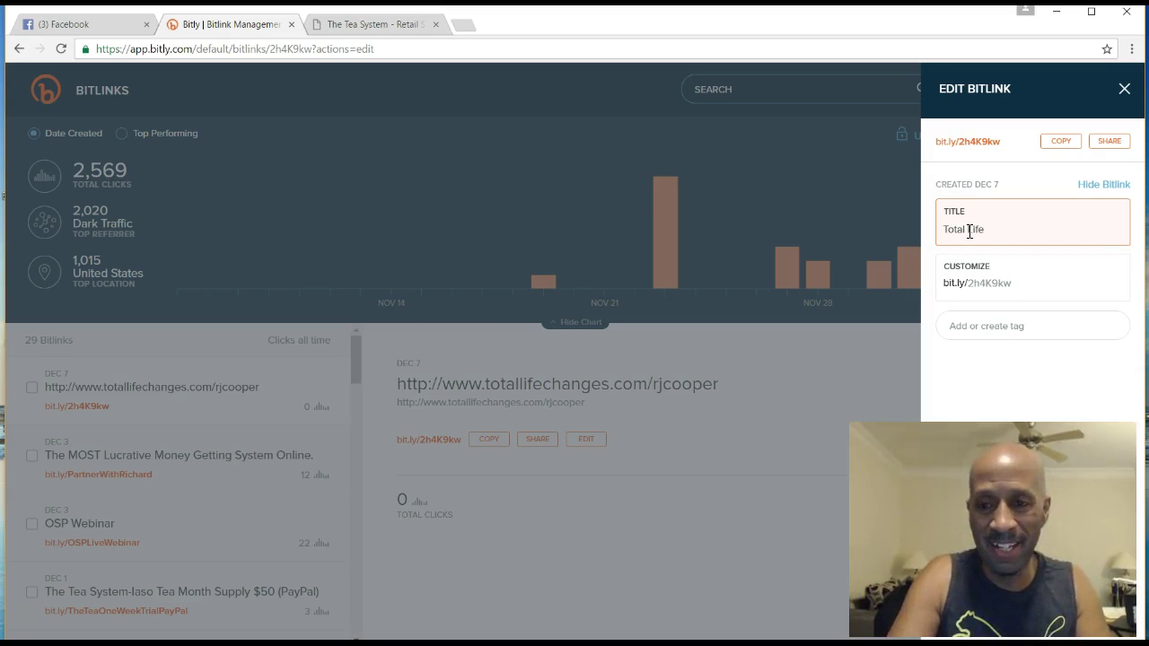
text( Changes)
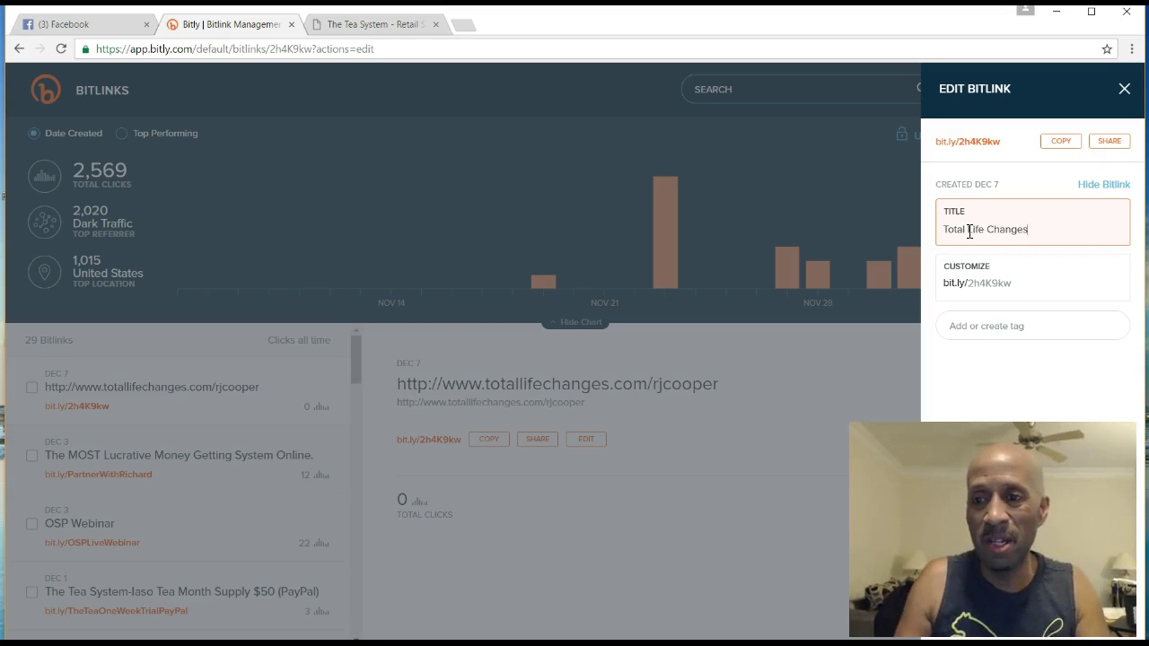
drag(967, 282, 1029, 281)
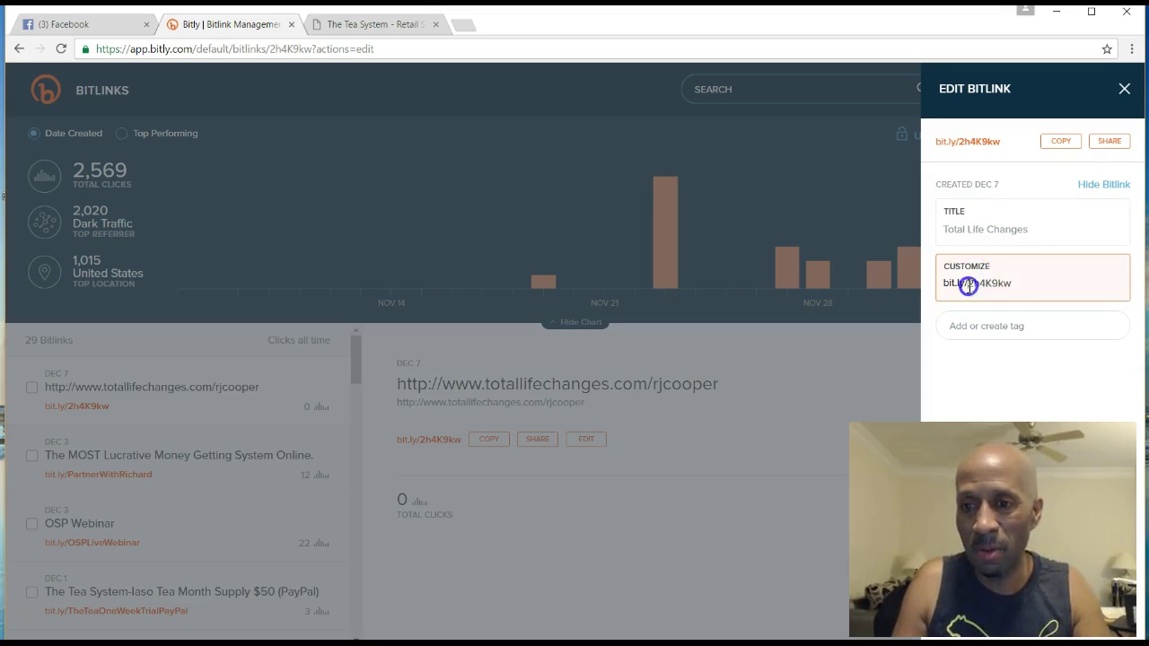
text(Total)
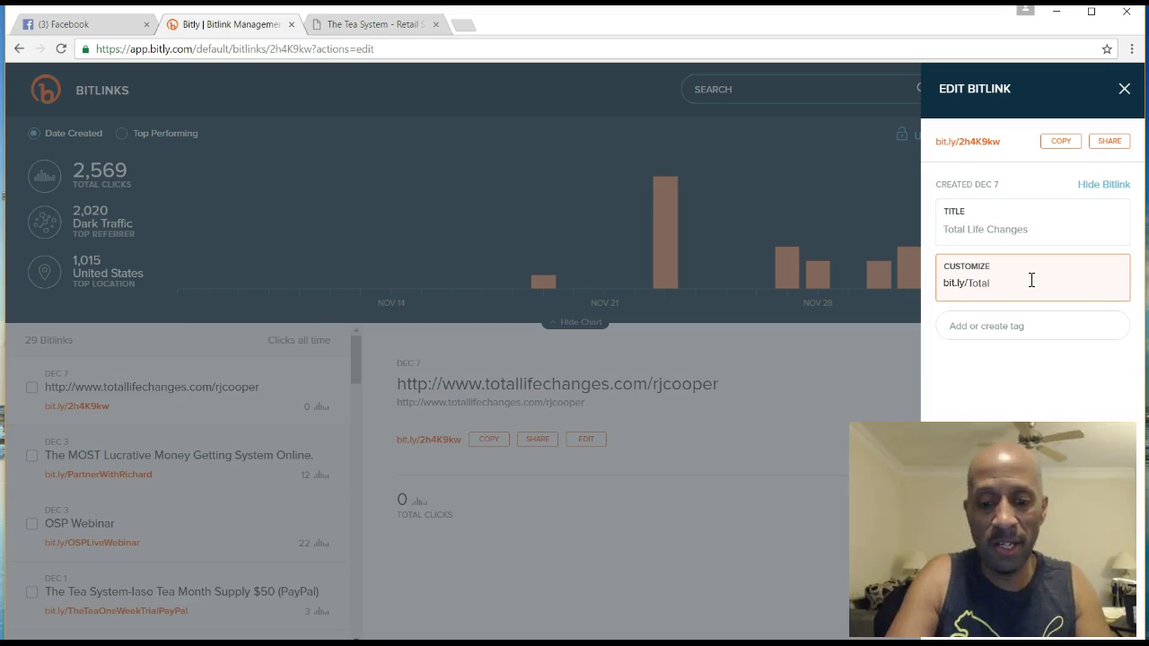
text(LifeCh)
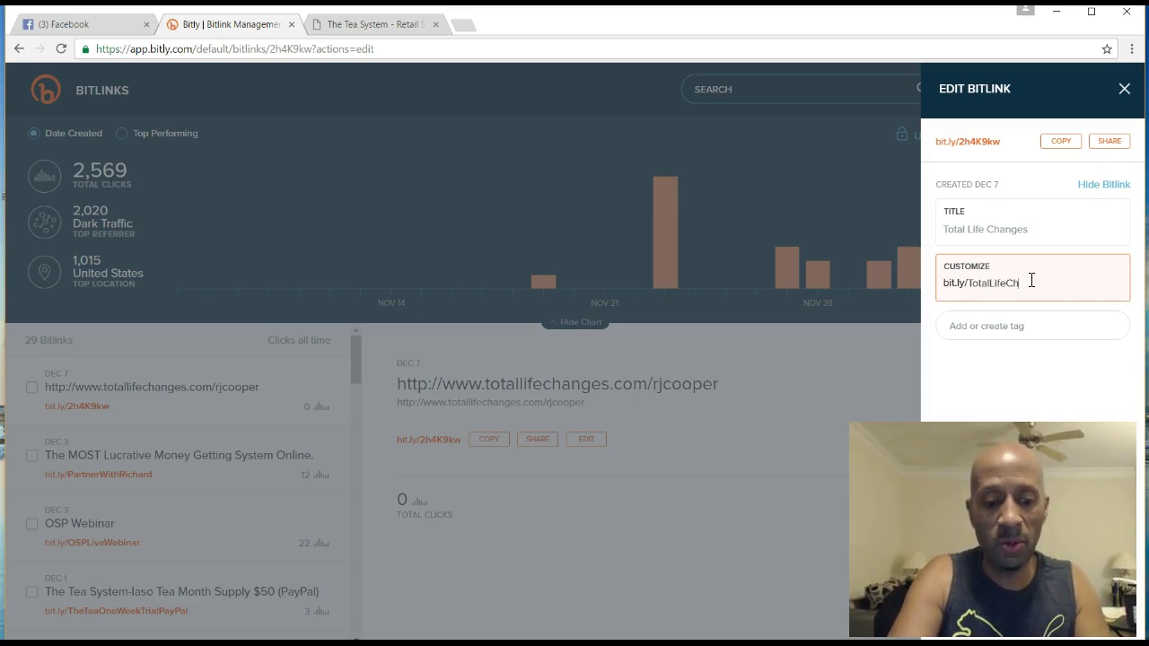
text(anges)
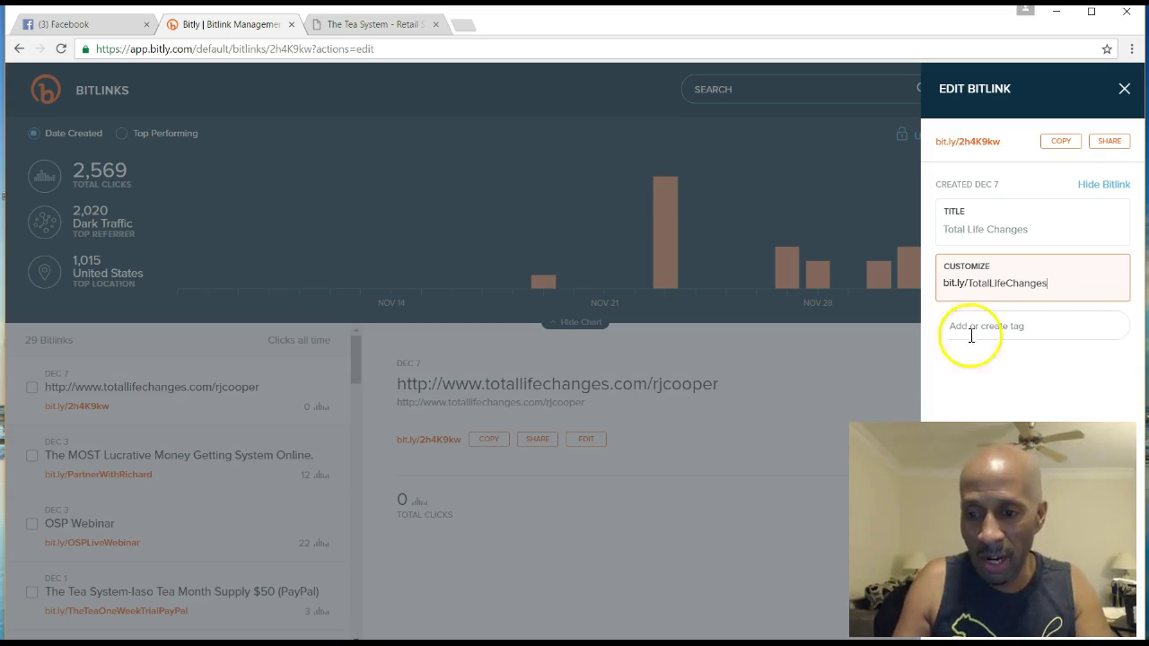
key(Return)
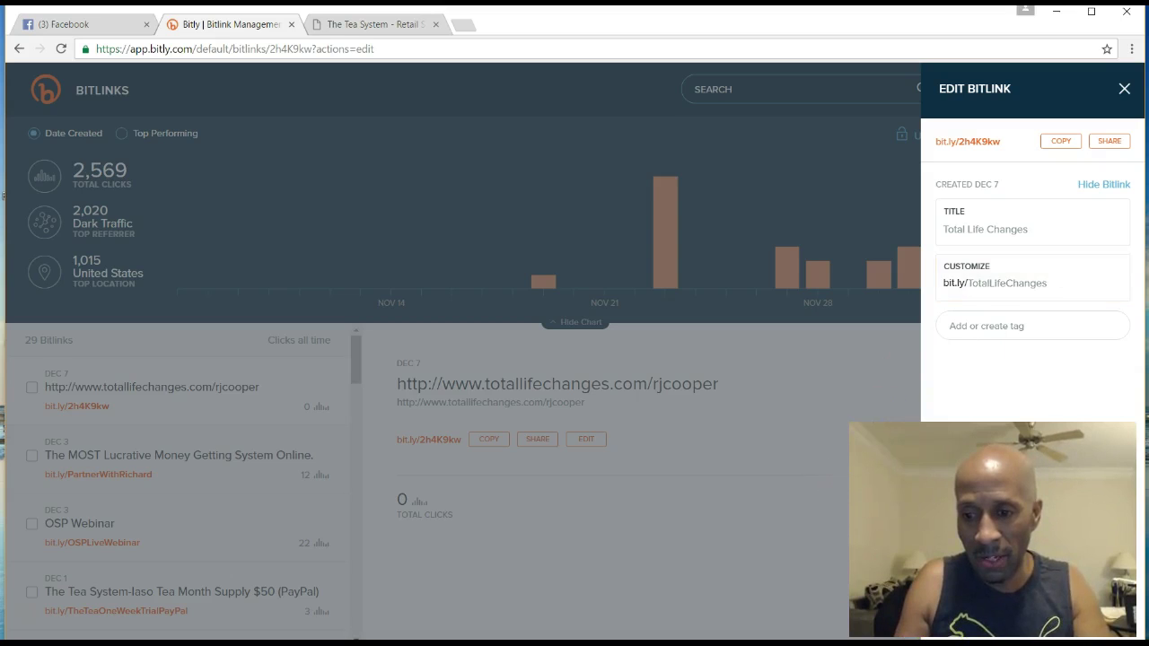
Save the back-half as TotalLifeChanges2017 and copy the new short link
click(1069, 286)
text(2017)
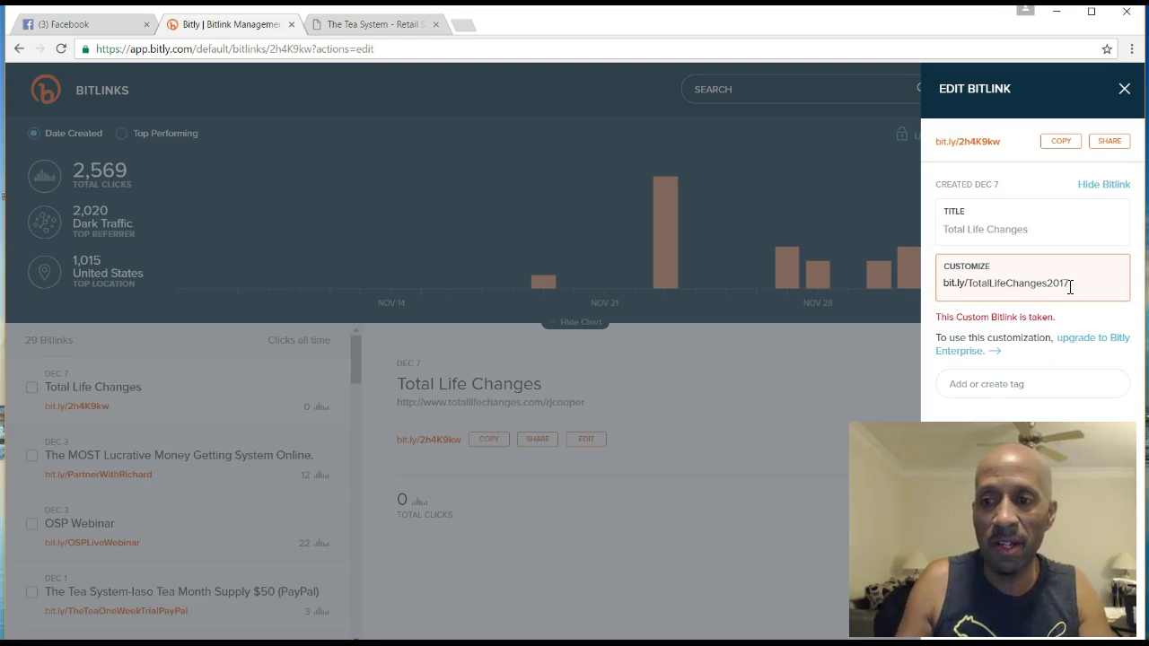
click(861, 509)
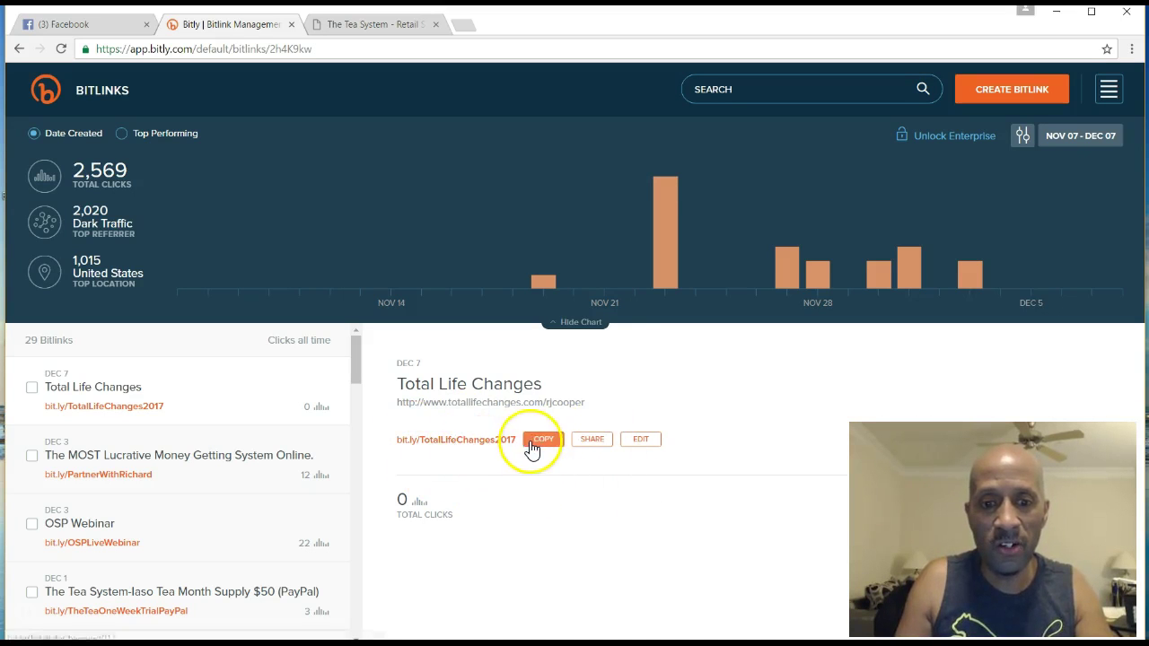
click(536, 443)
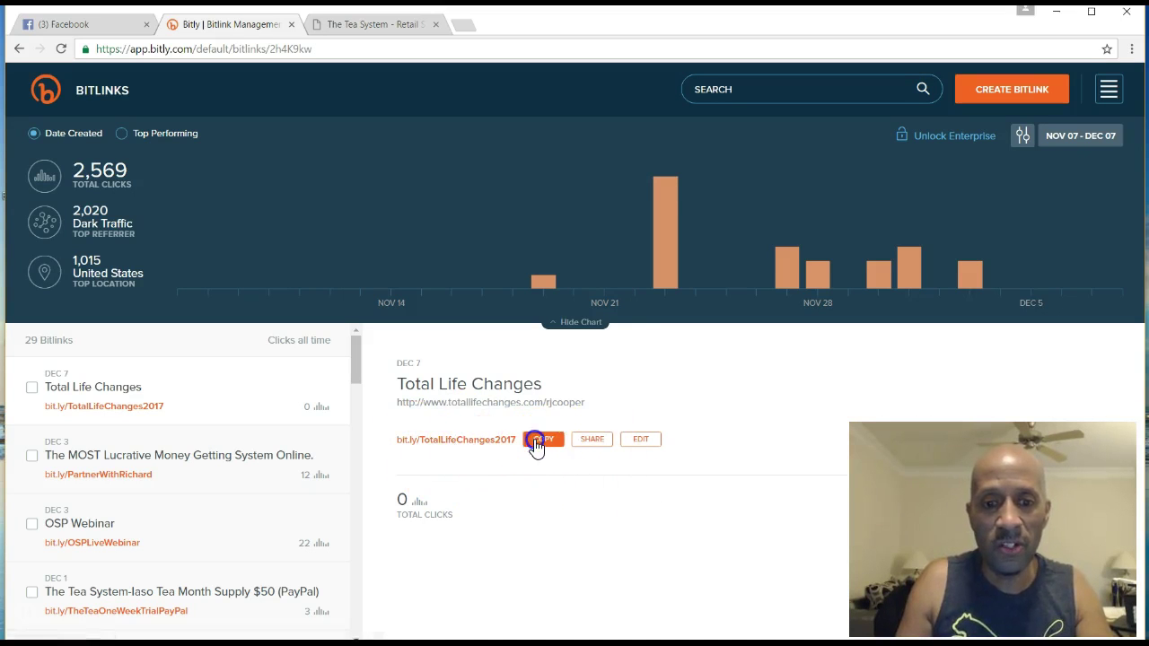
Open bit.ly/TotalLifeChanges2017 in a new tab and reload the Total Life Changes site twice
click(474, 32)
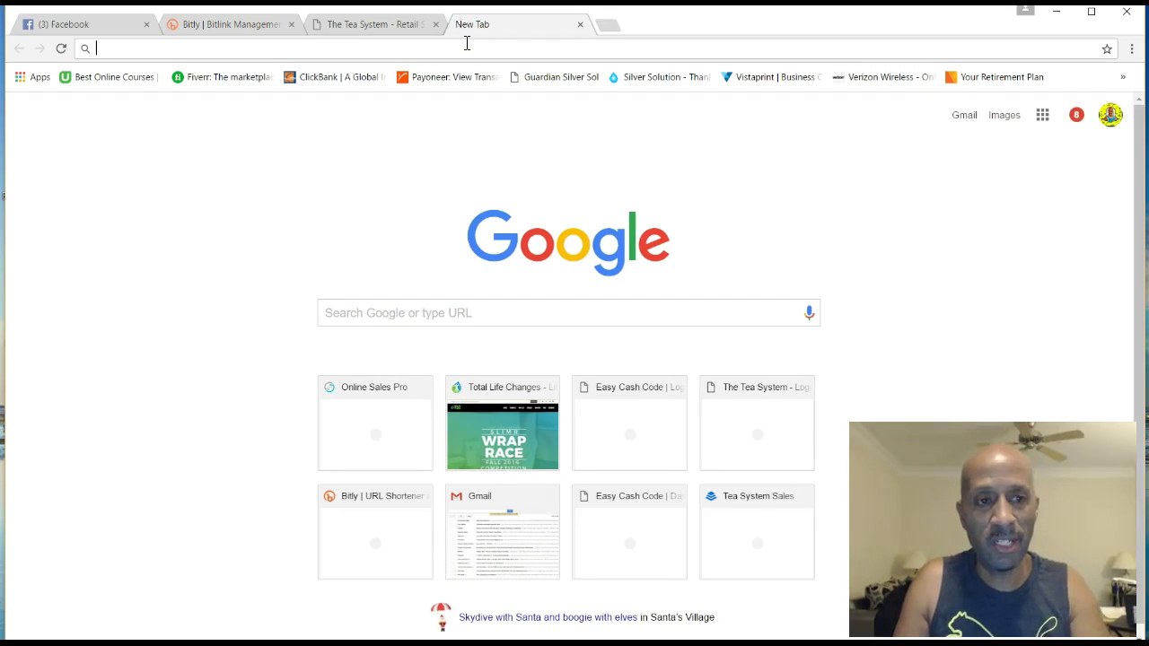
key(ctrl+v)
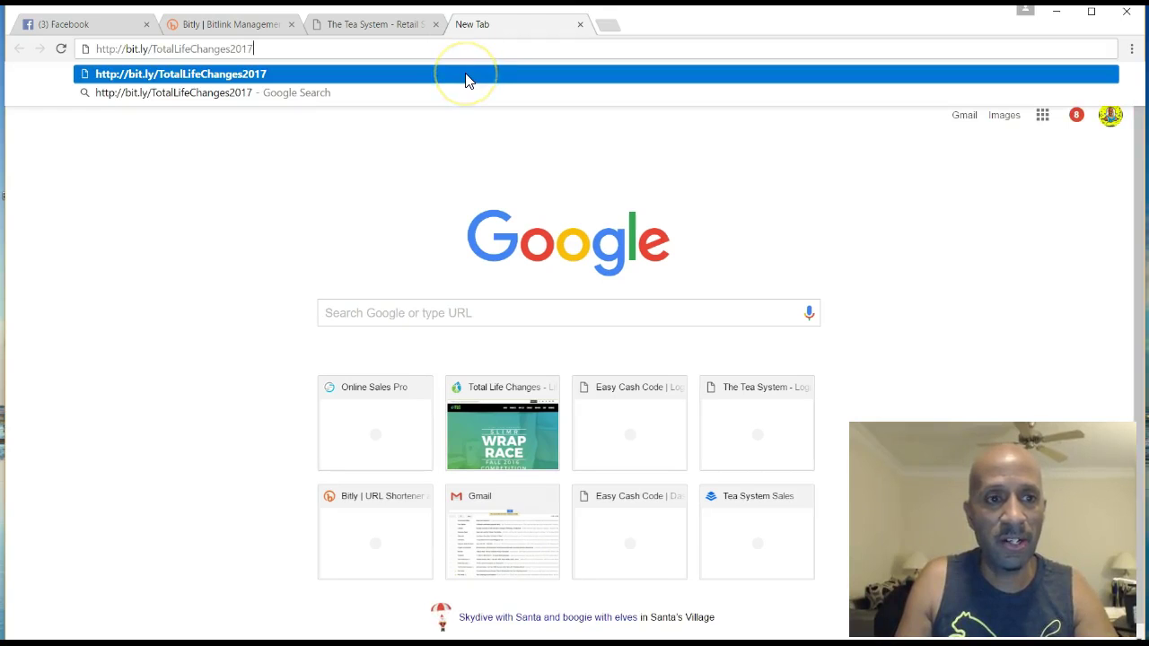
click(466, 77)
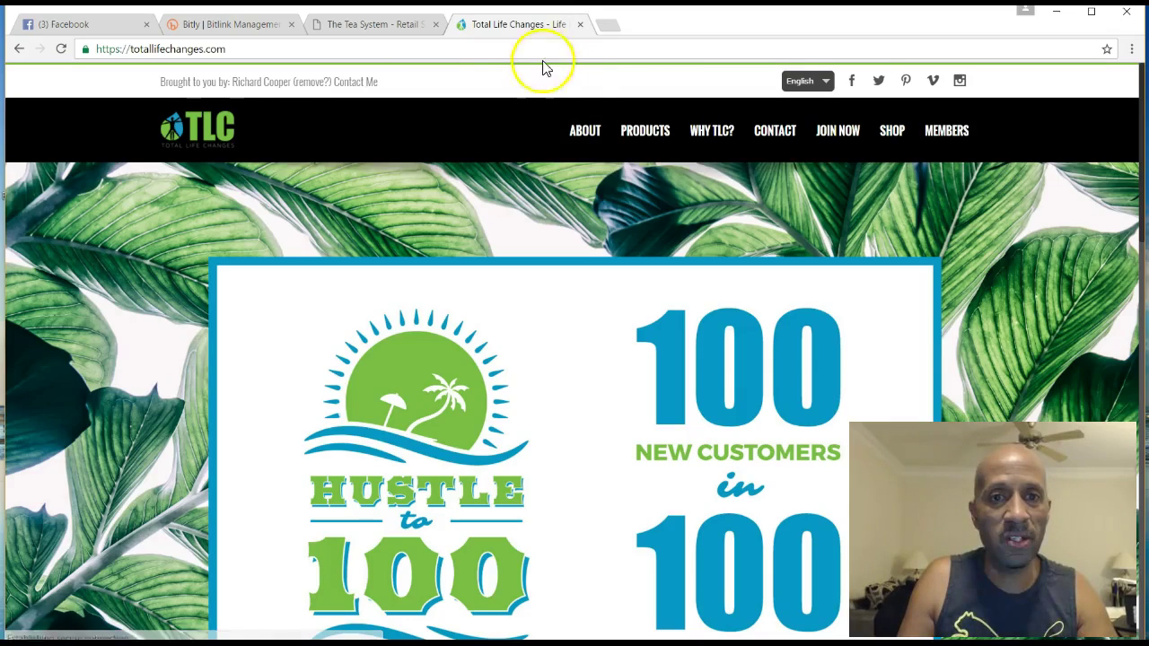
right_click(518, 24)
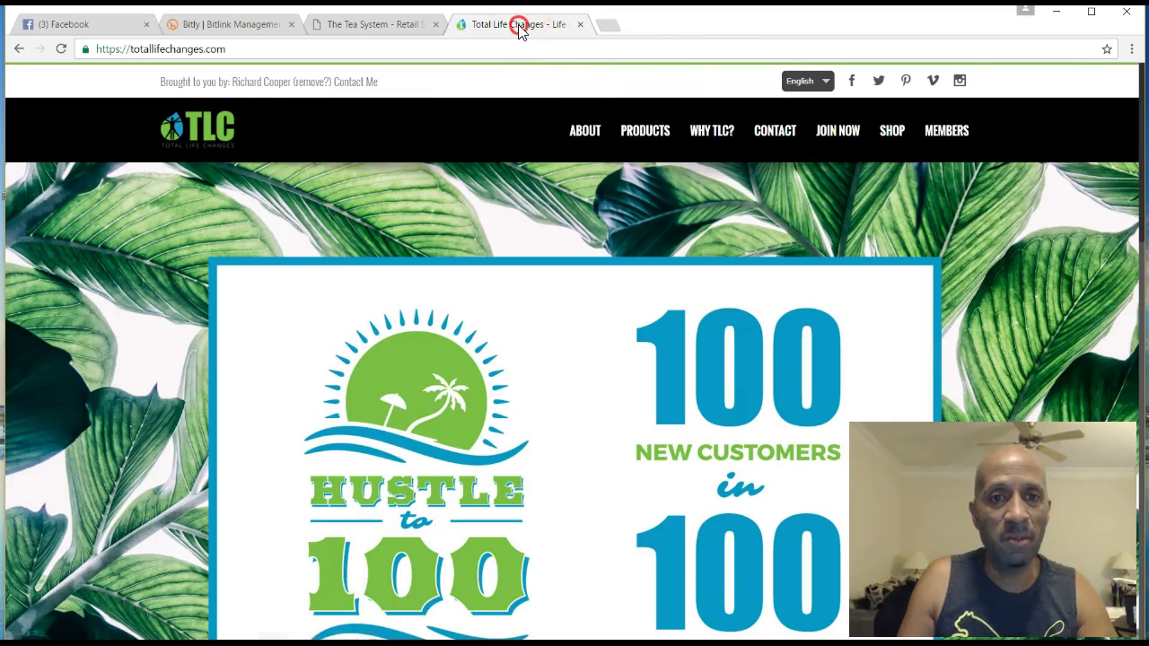
click(547, 61)
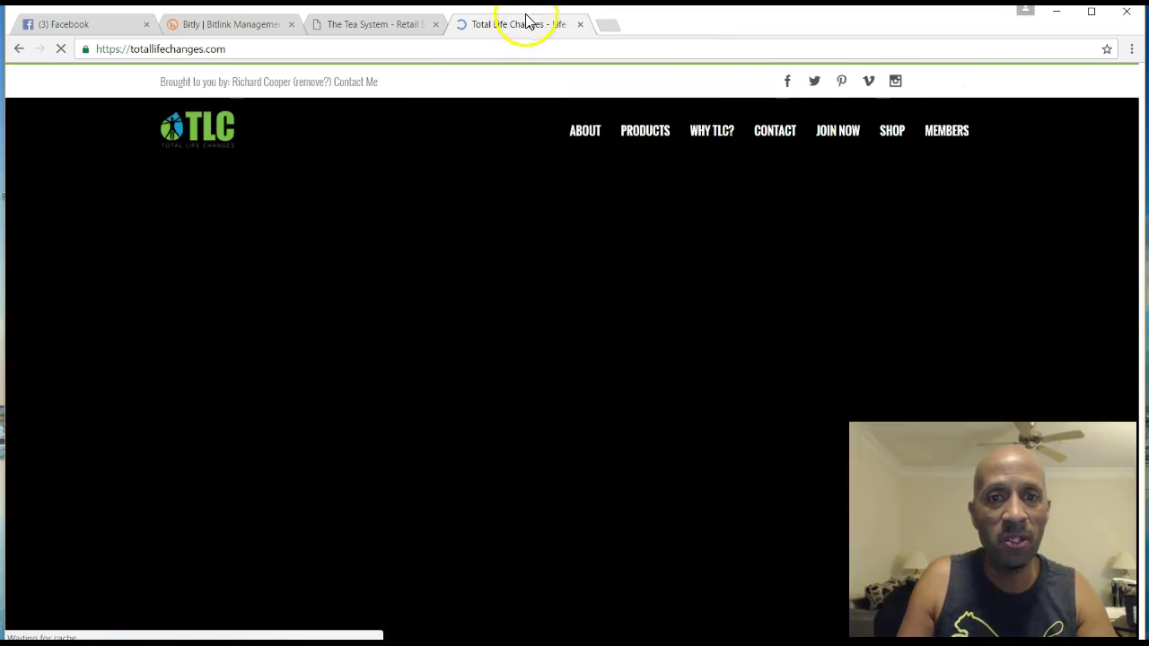
right_click(529, 28)
click(548, 58)
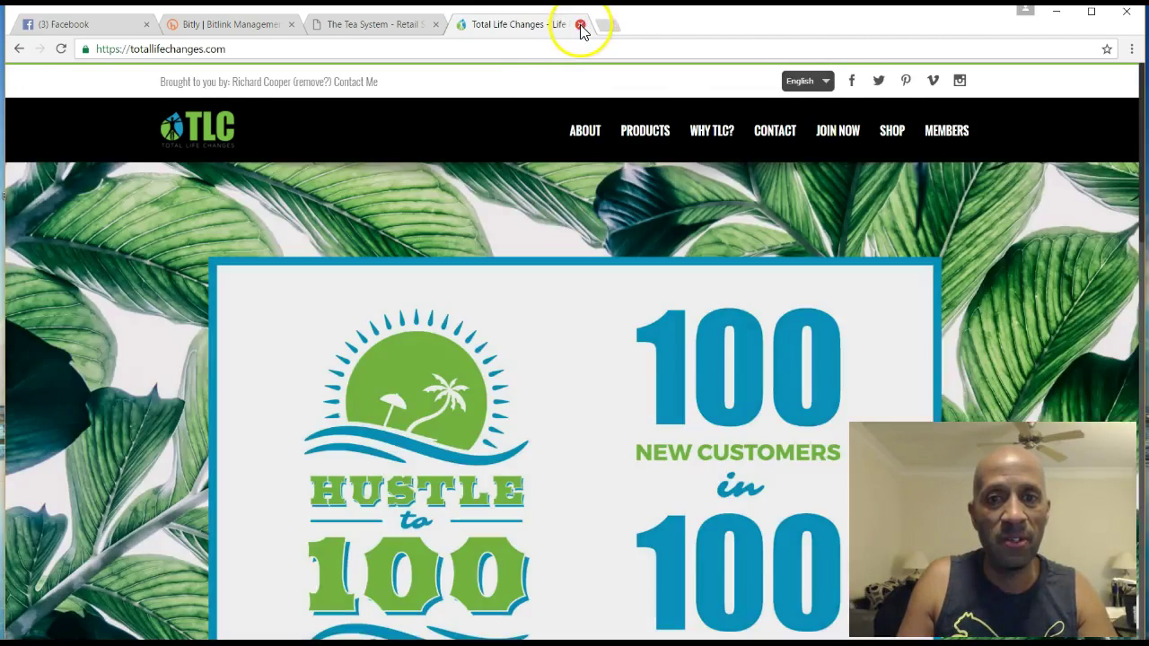
Close the test tab and reload Bitly so the Total Life Changes link shows 1 click
click(580, 25)
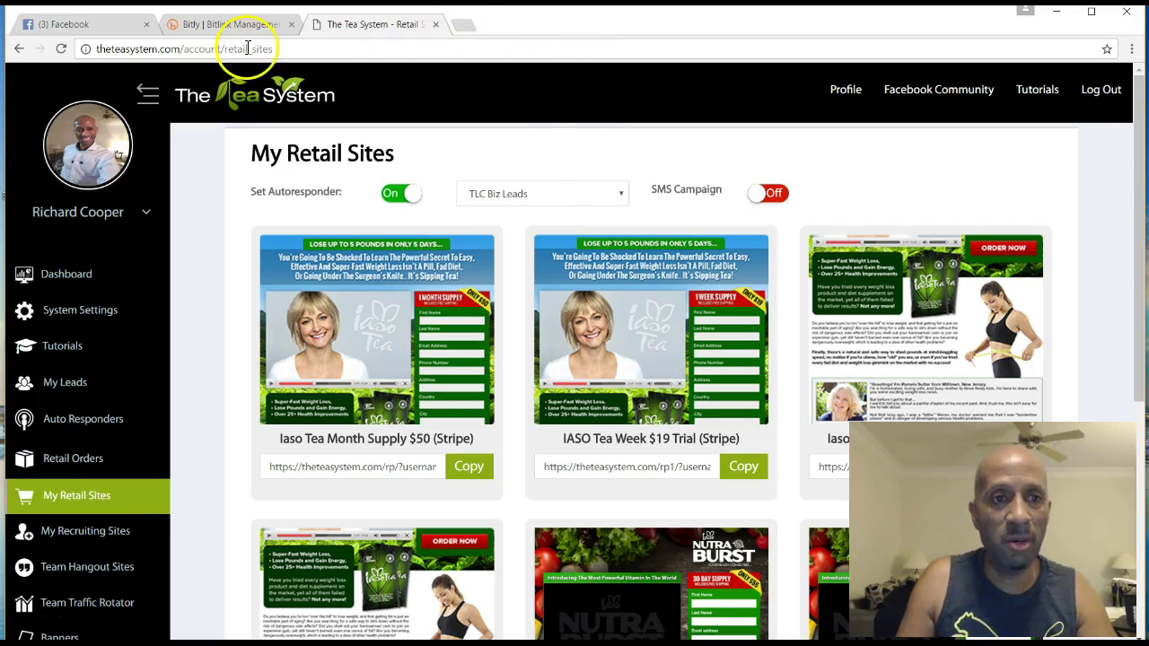
click(220, 27)
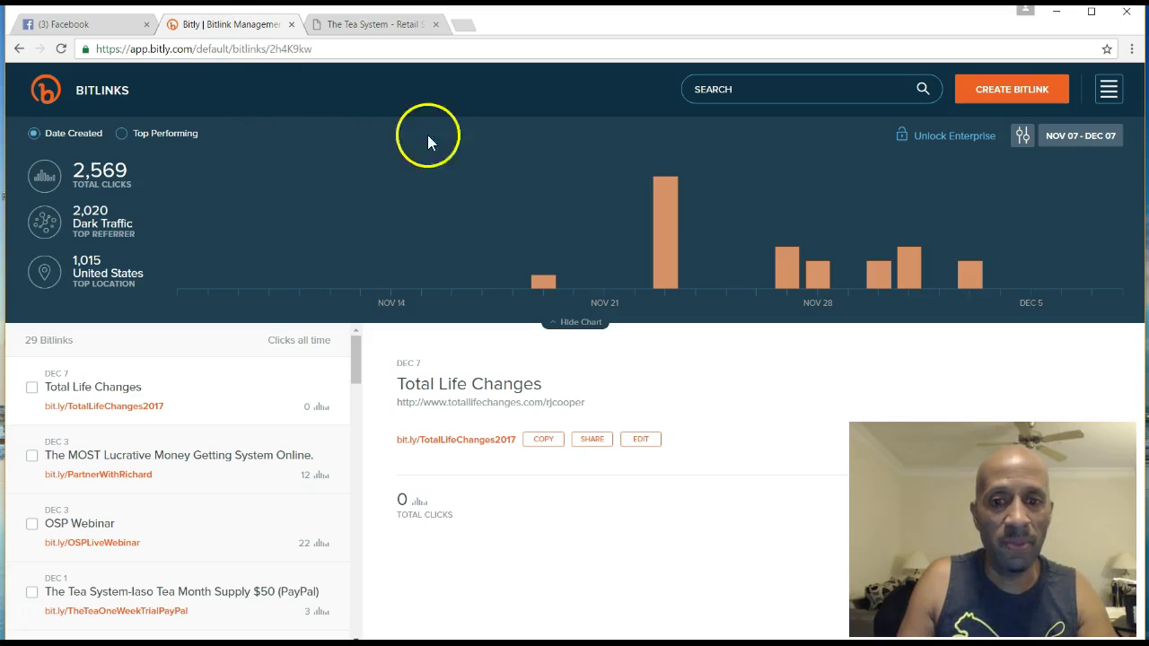
right_click(221, 27)
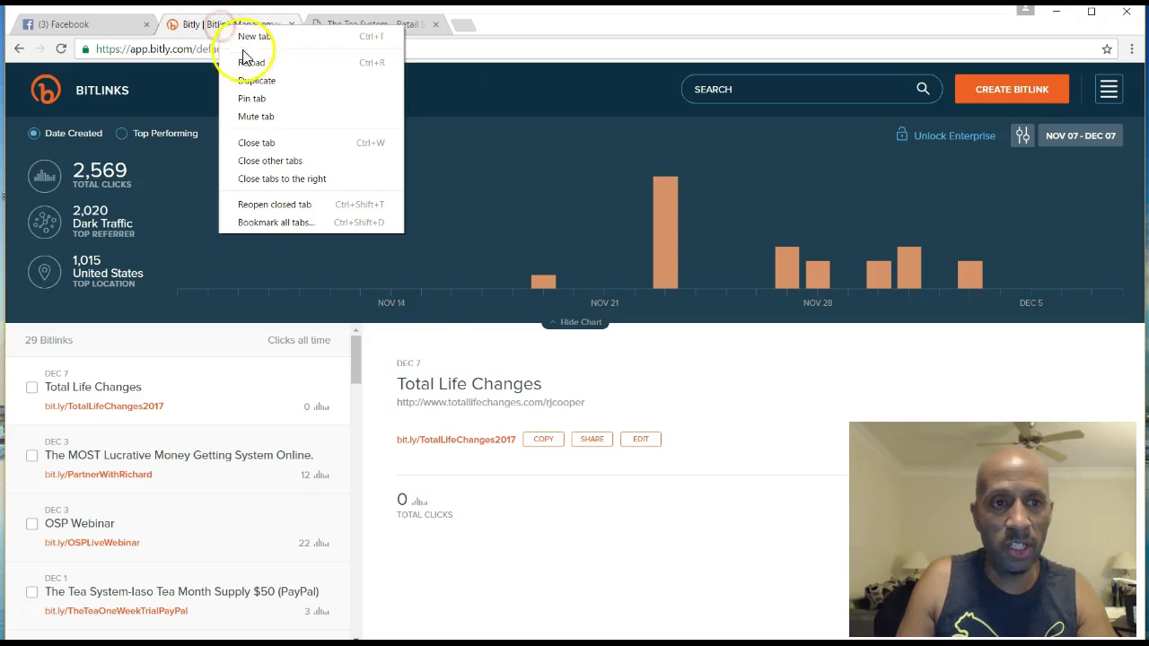
click(255, 62)
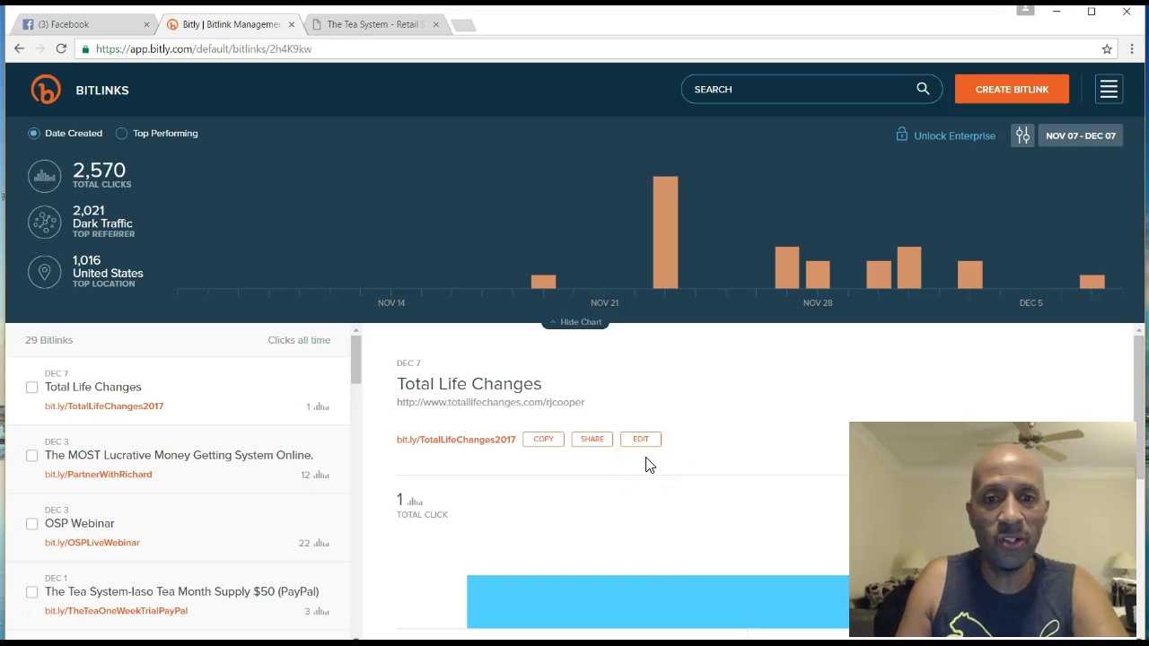
click(540, 474)
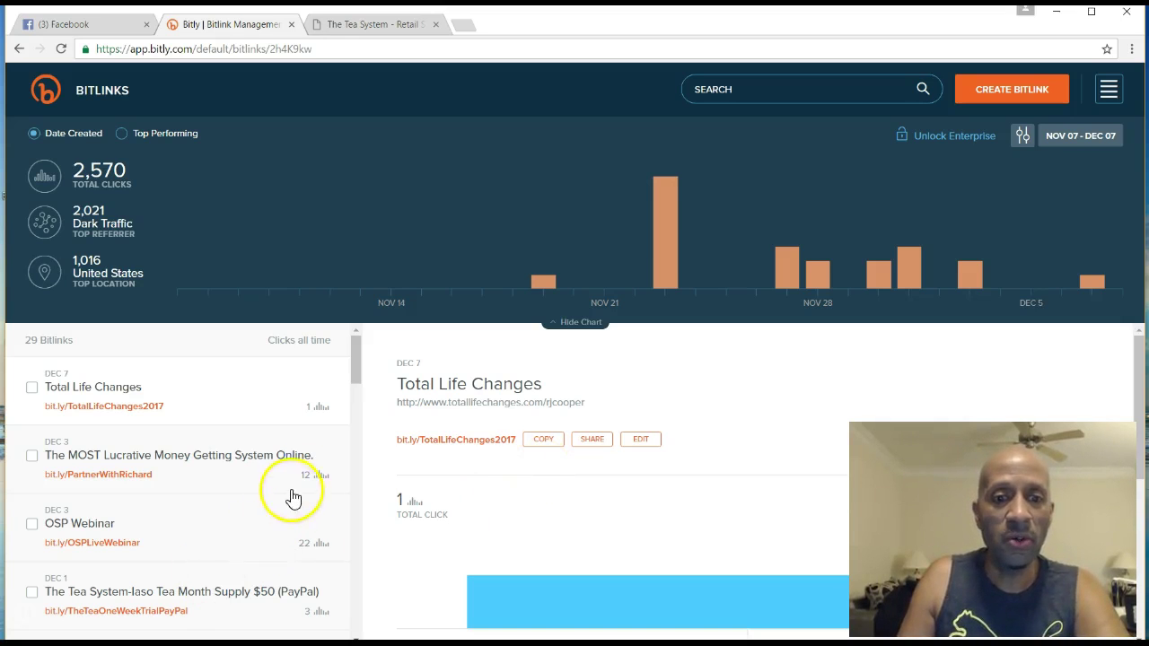
click(539, 444)
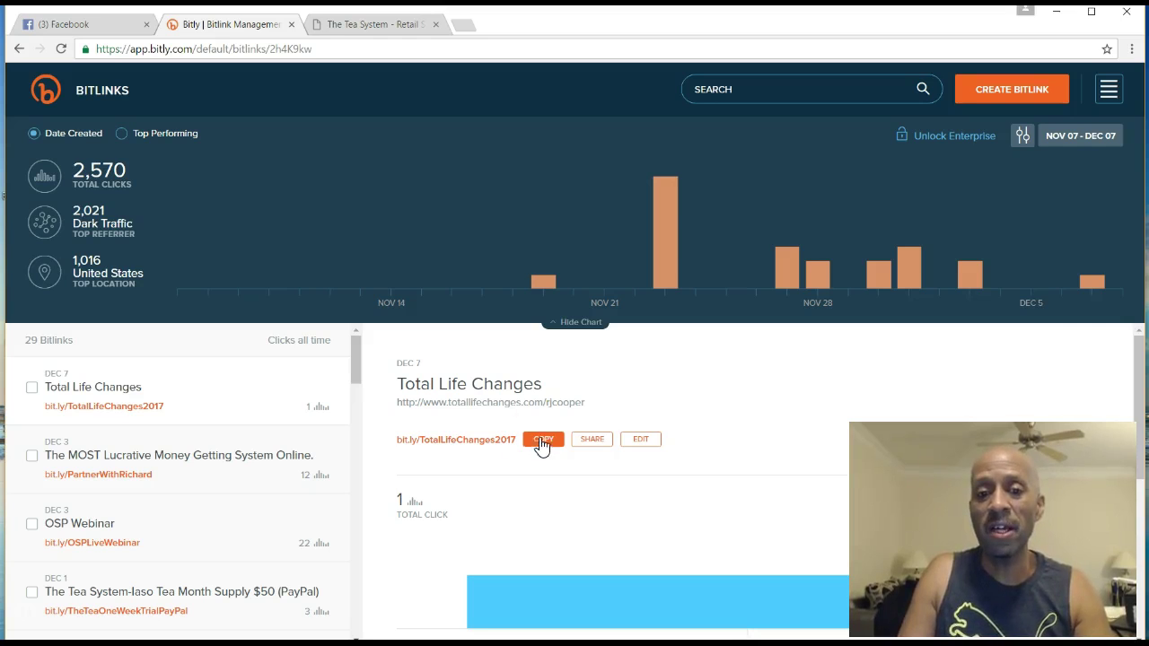
click(540, 443)
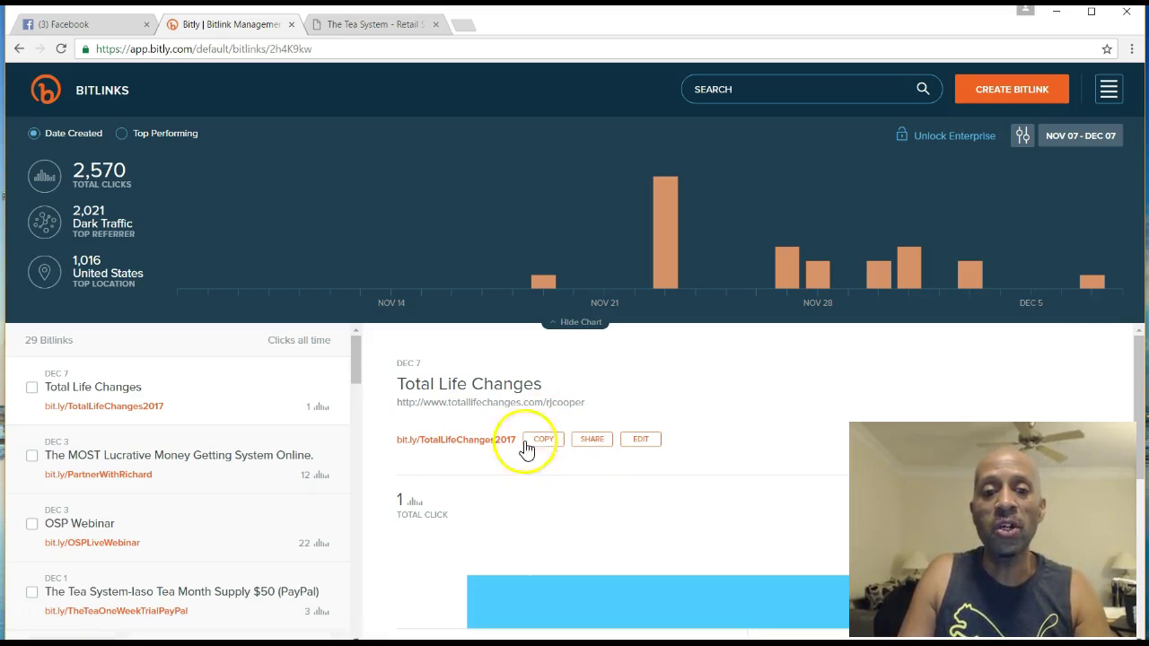